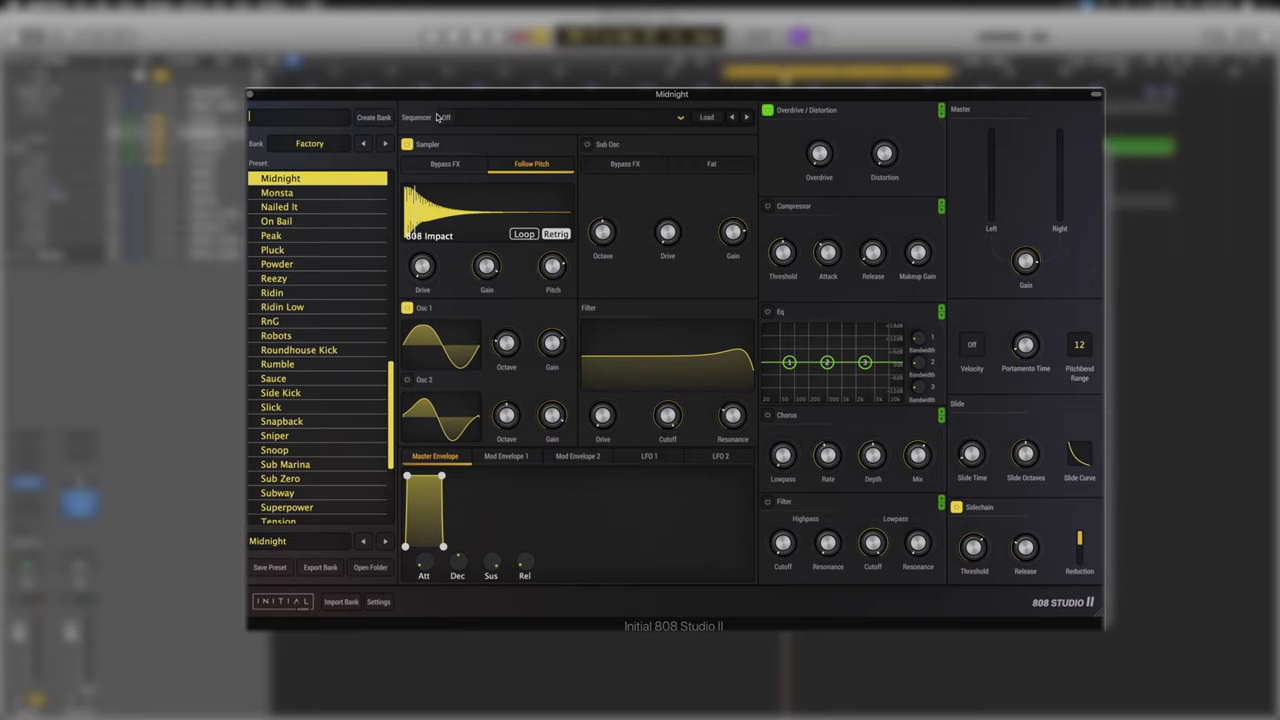
Look through the preset bank list and close it without changing banks
left_click(312, 149)
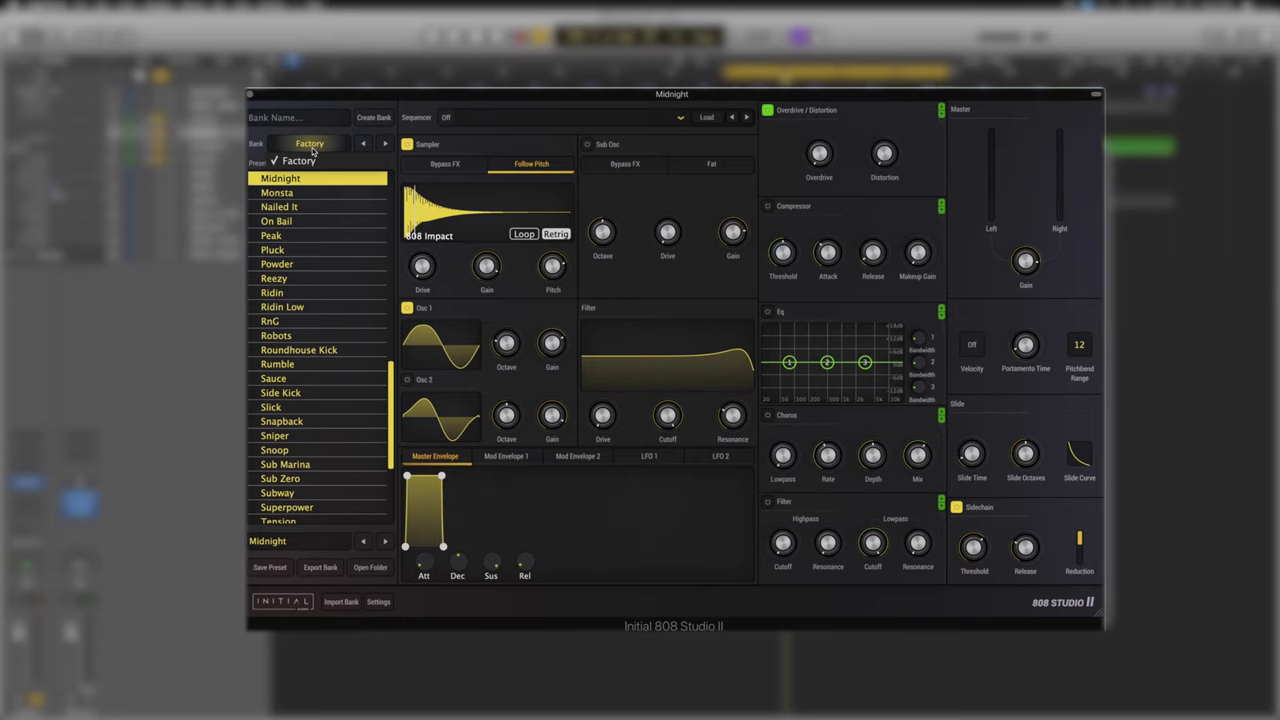
left_click(298, 160)
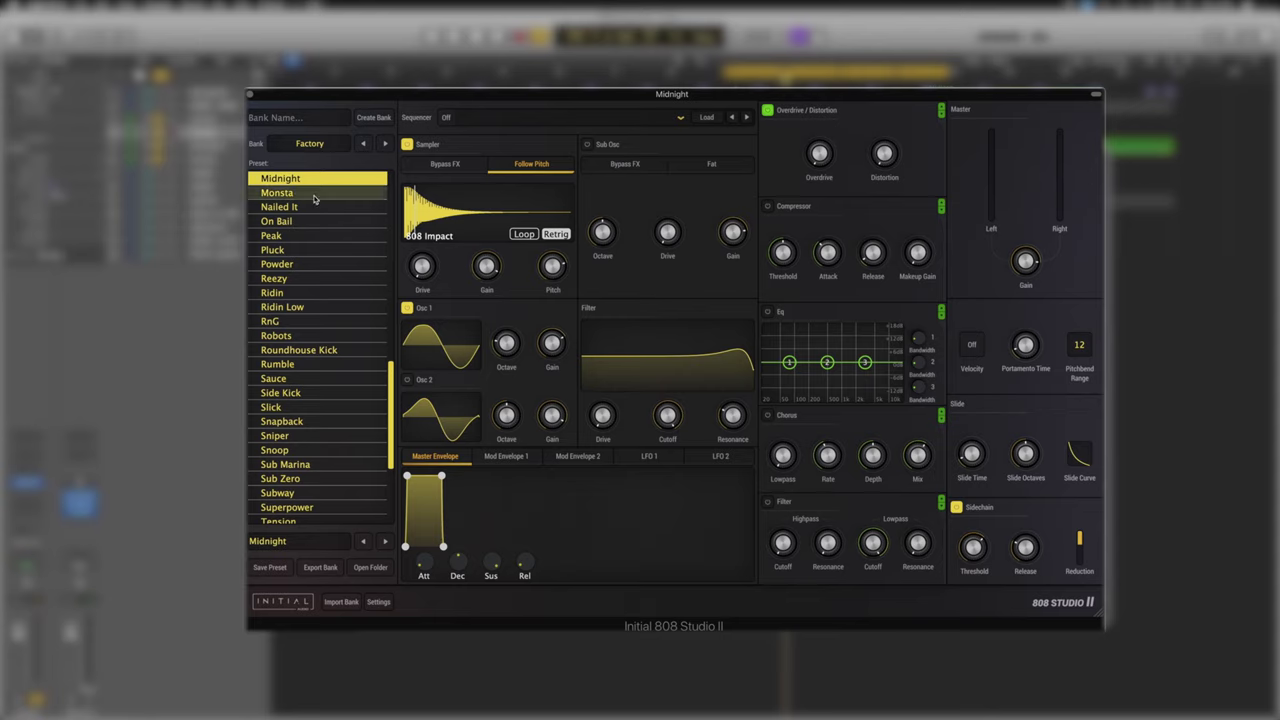
scroll(313, 199, "up", 10)
scroll(314, 200, "down", 15)
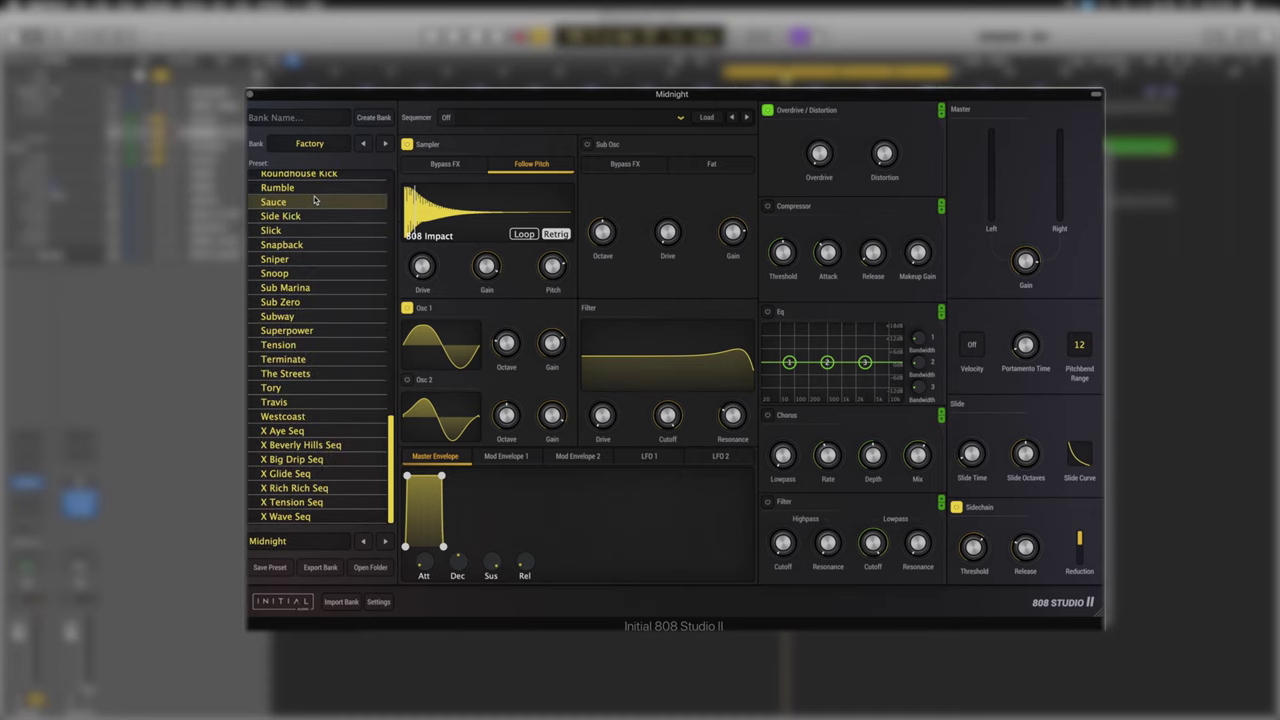
scroll(314, 200, "up", 6)
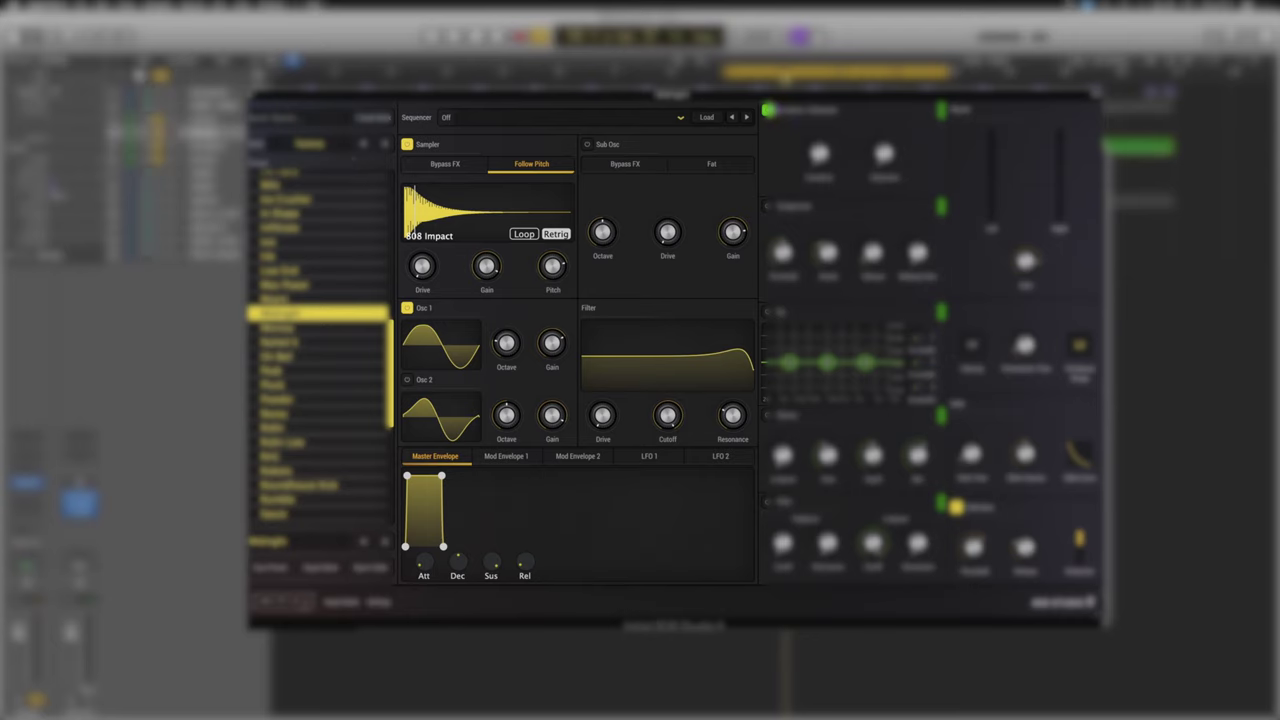
Turn the step sequencer on and sketch notes at 0, +2, +3 and -1, moving step 2 up to +5
left_click(445, 118)
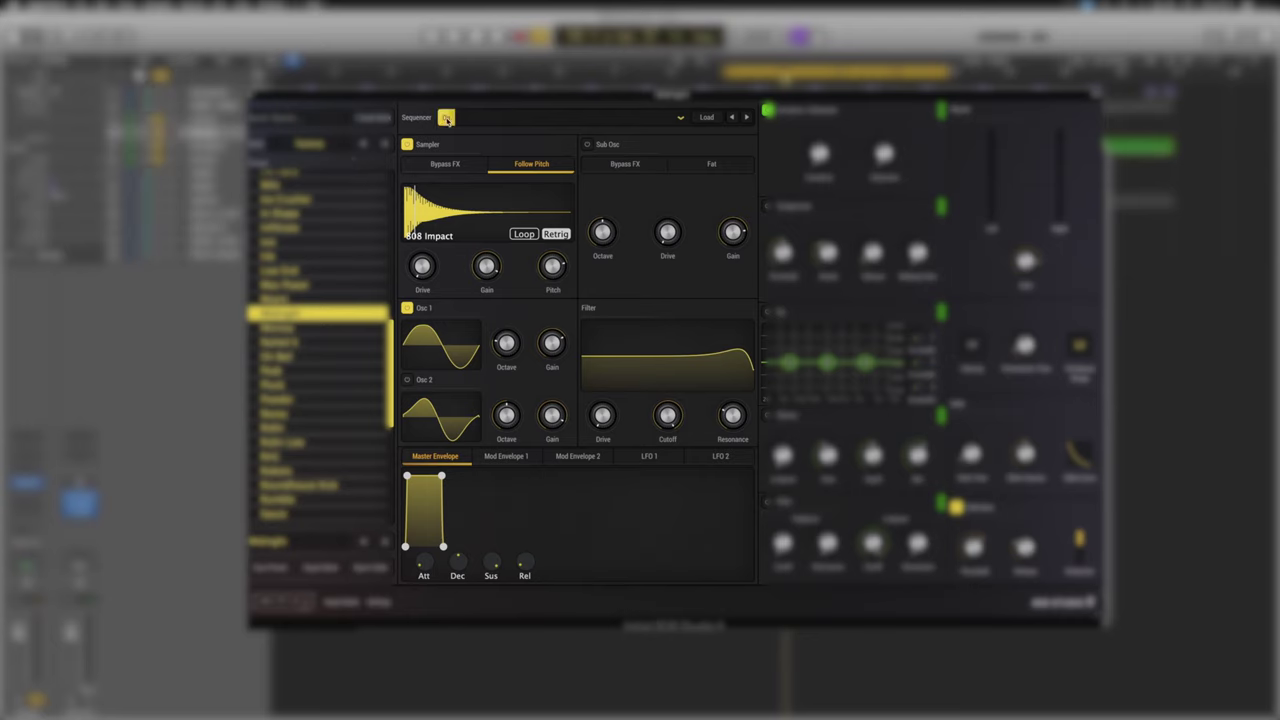
left_click(688, 121)
left_click(440, 270)
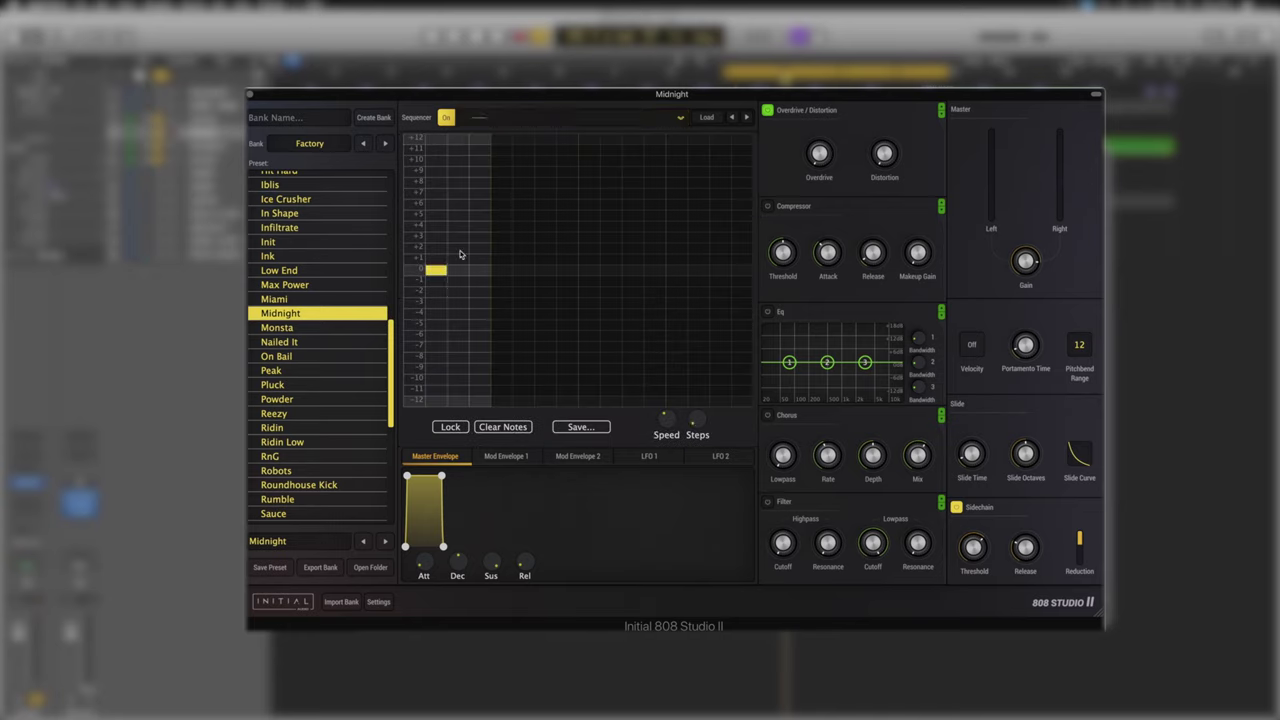
left_click(457, 248)
left_click(479, 238)
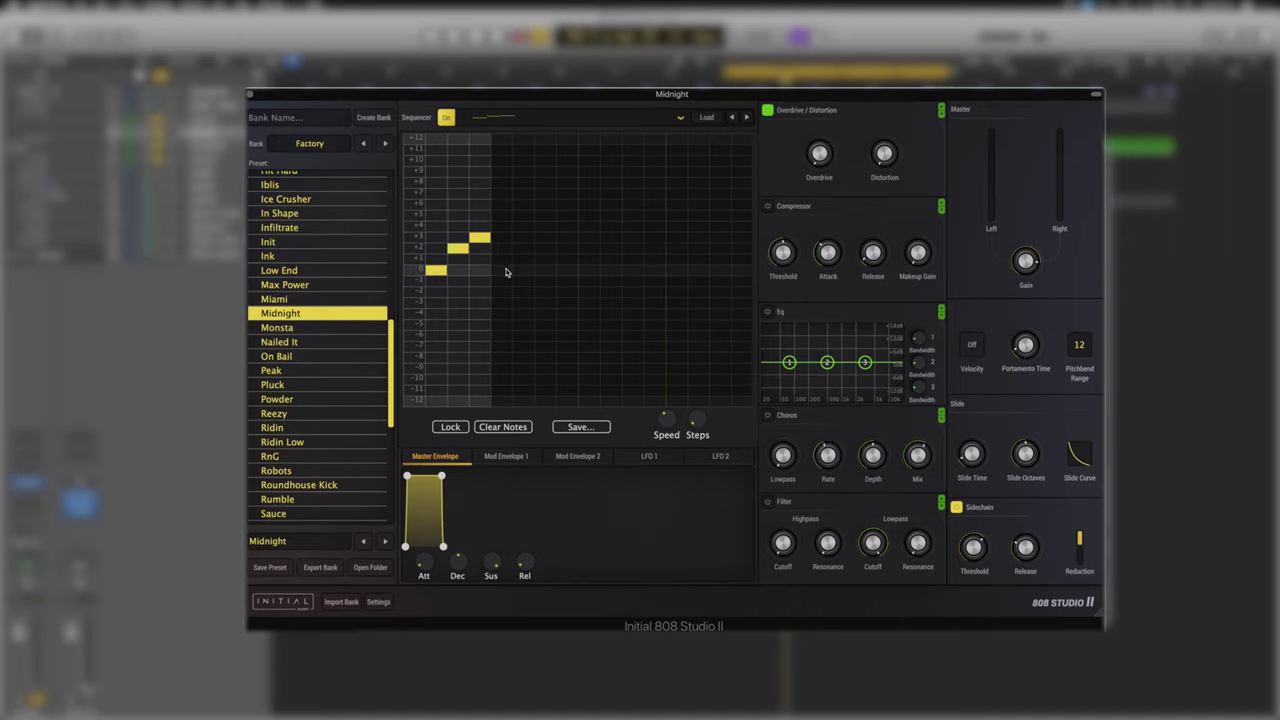
left_click(502, 281)
left_click_drag(507, 284, 527, 284)
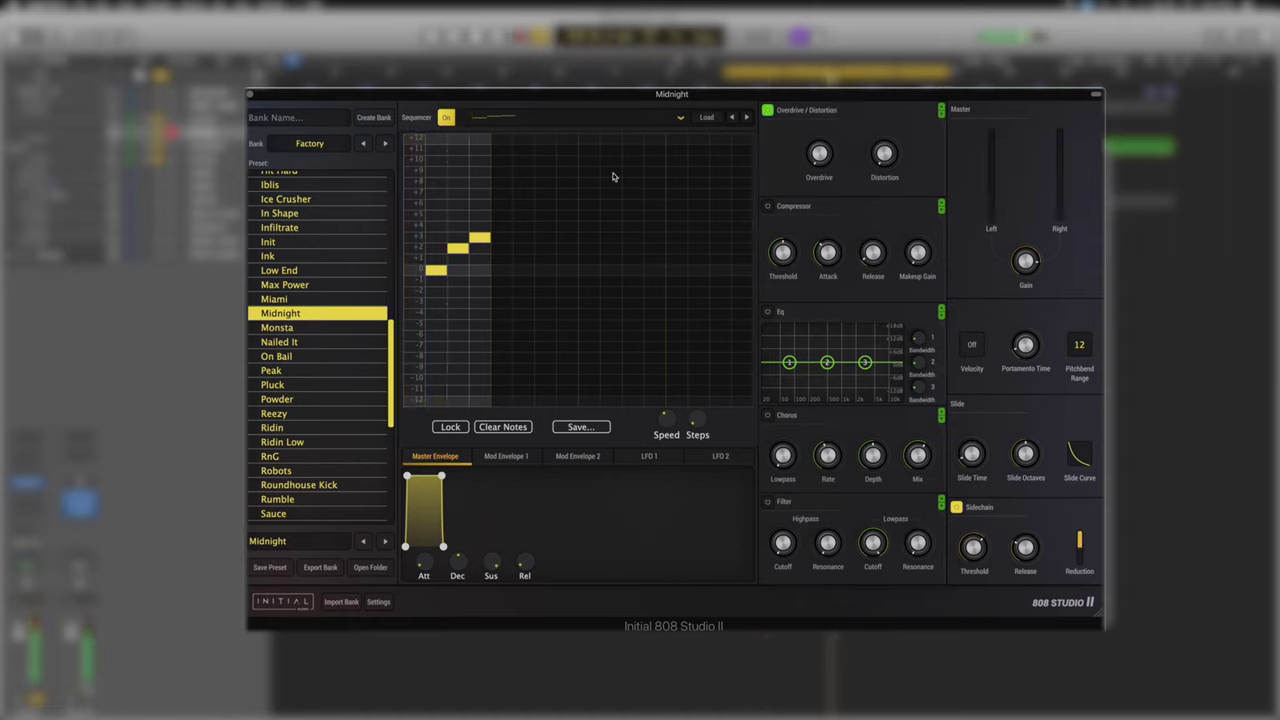
left_click(458, 215)
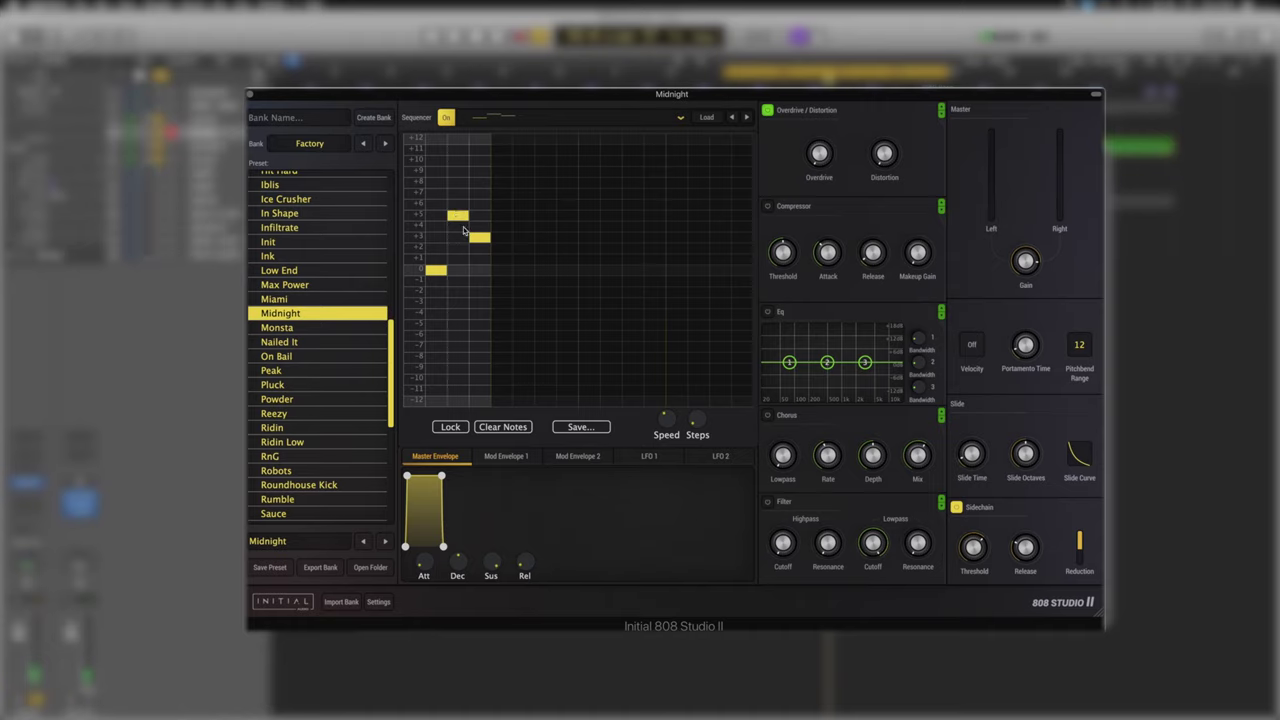
Clear the grid's notes, load the Chains pattern, and return to the synth controls
left_click(497, 428)
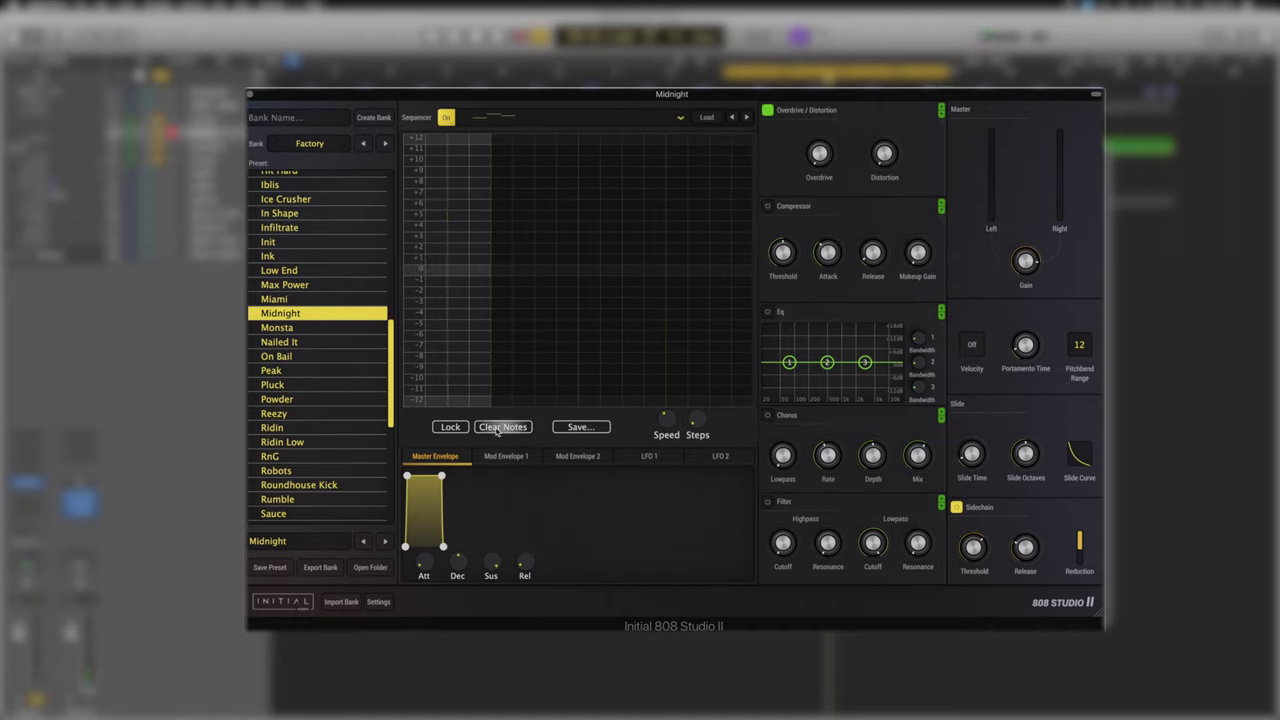
left_click(707, 118)
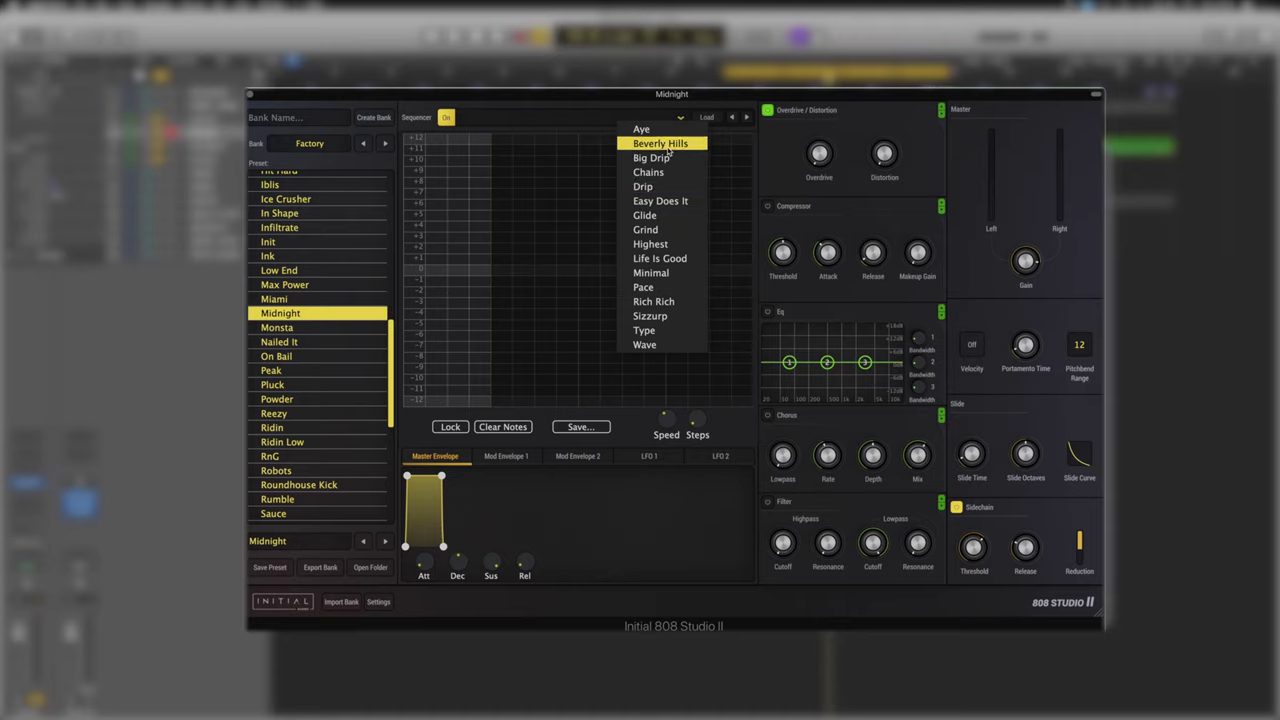
left_click(648, 172)
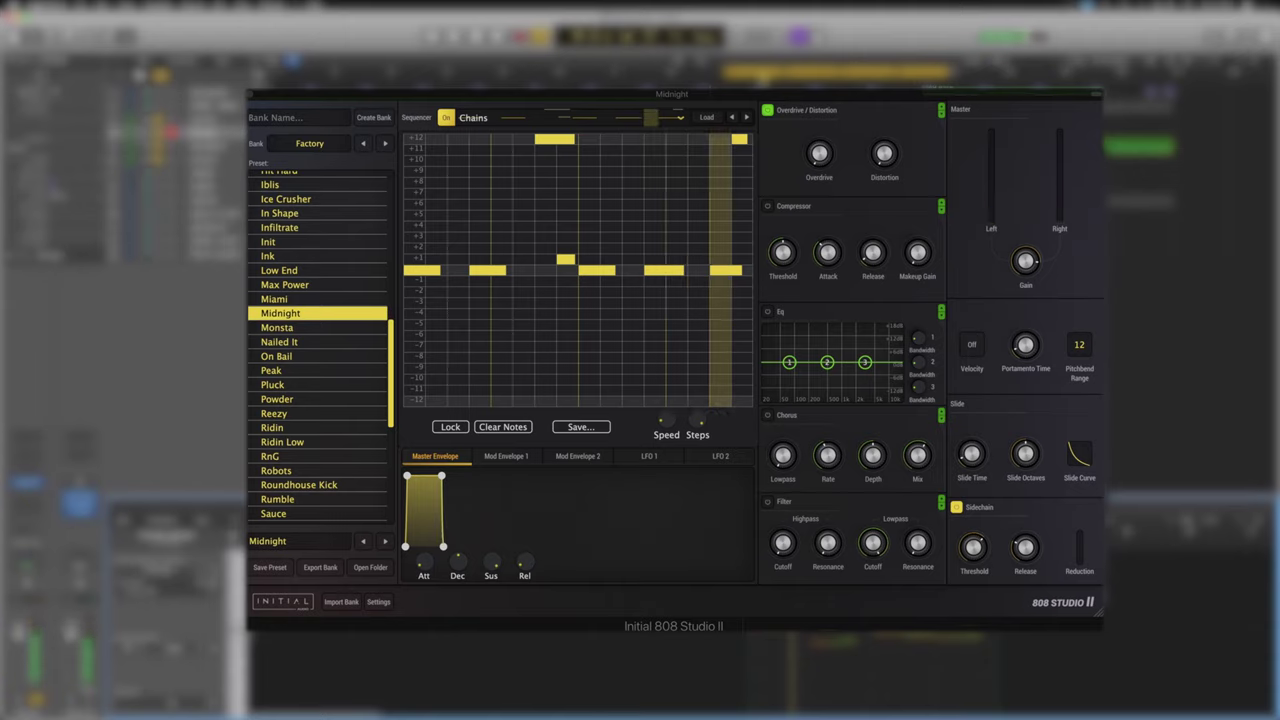
left_click(704, 93)
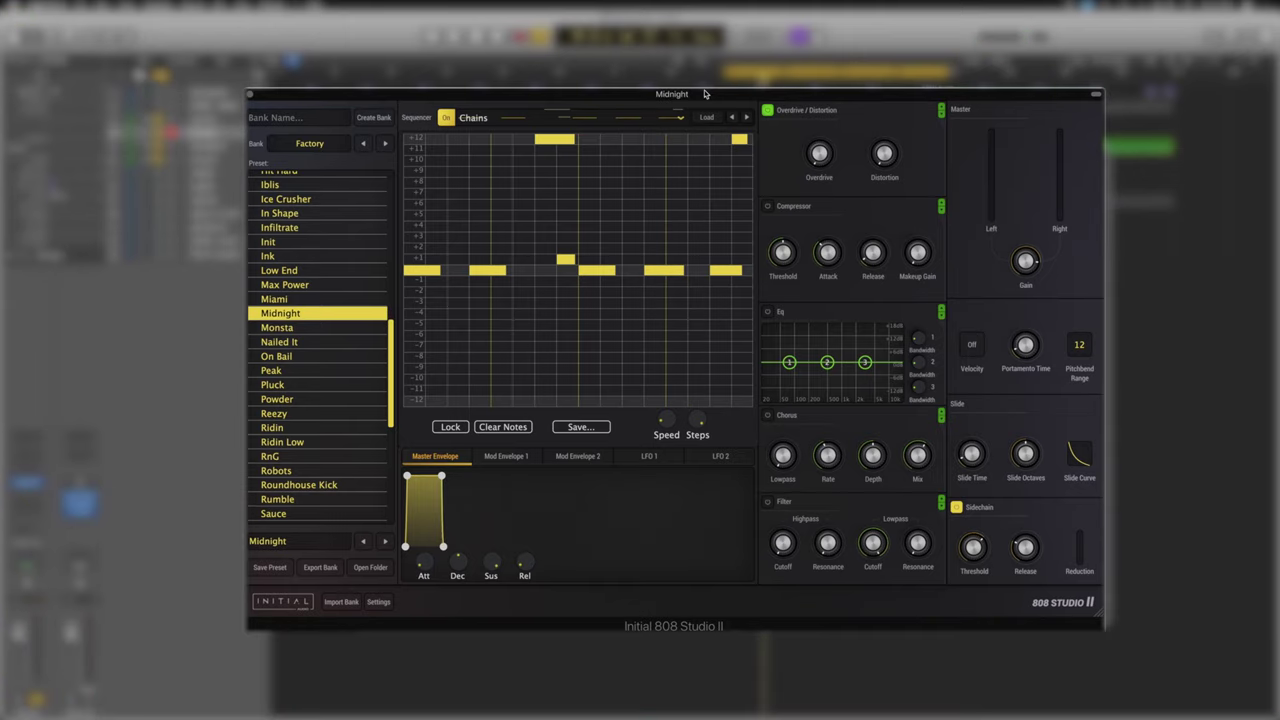
left_click(681, 118)
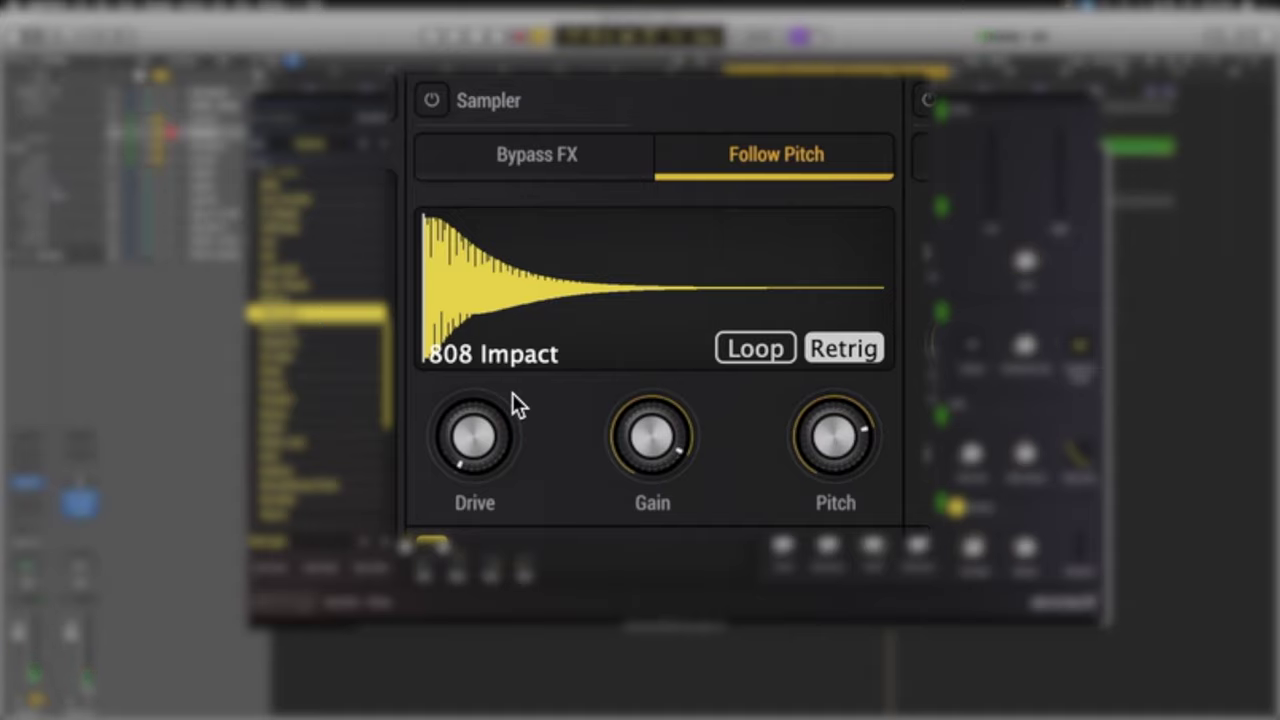
left_click(431, 102)
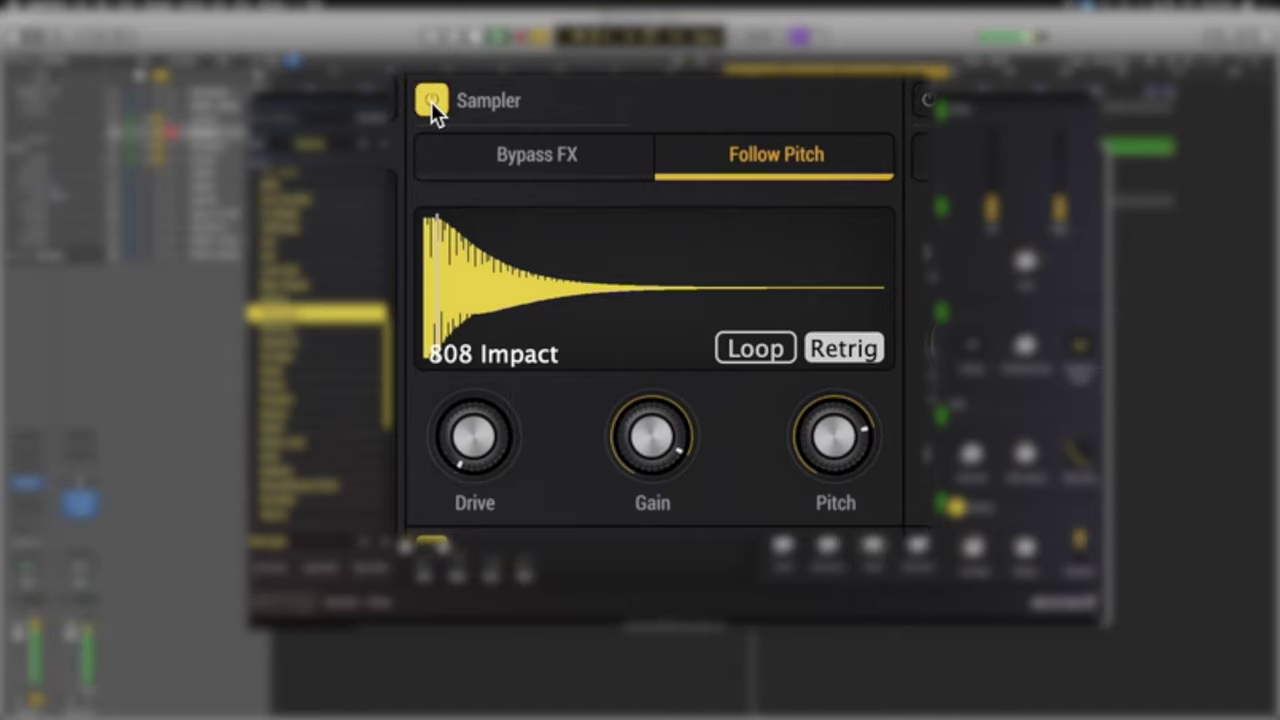
left_click(431, 102)
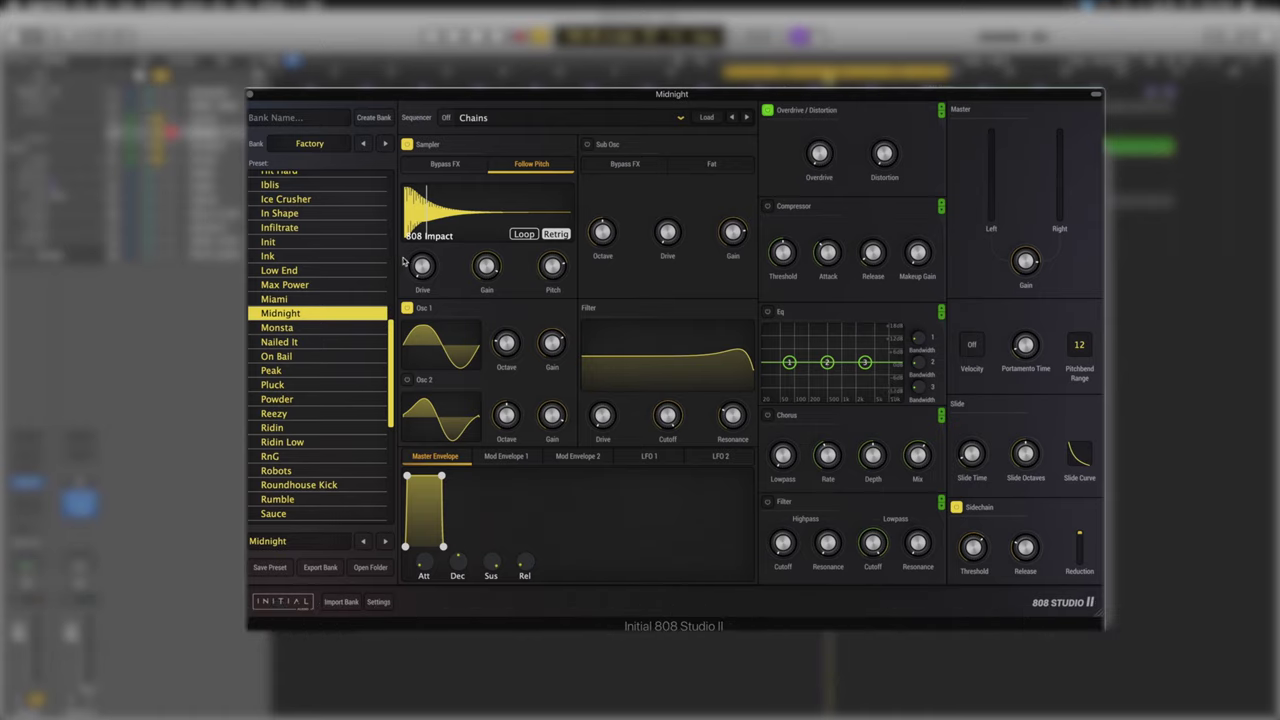
Reset the sampler Drive to 0% and set the sampler Pitch to 16 after overshooting to 24
mouse_move(424, 268)
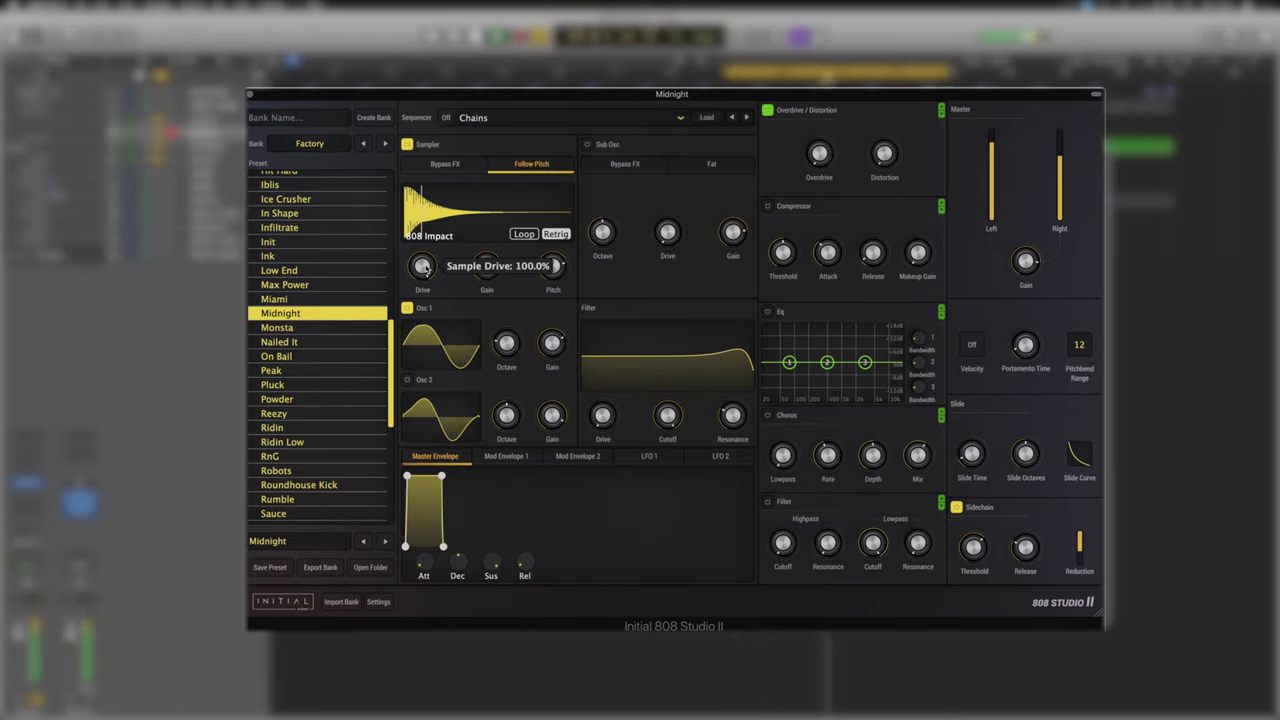
double_click(425, 268)
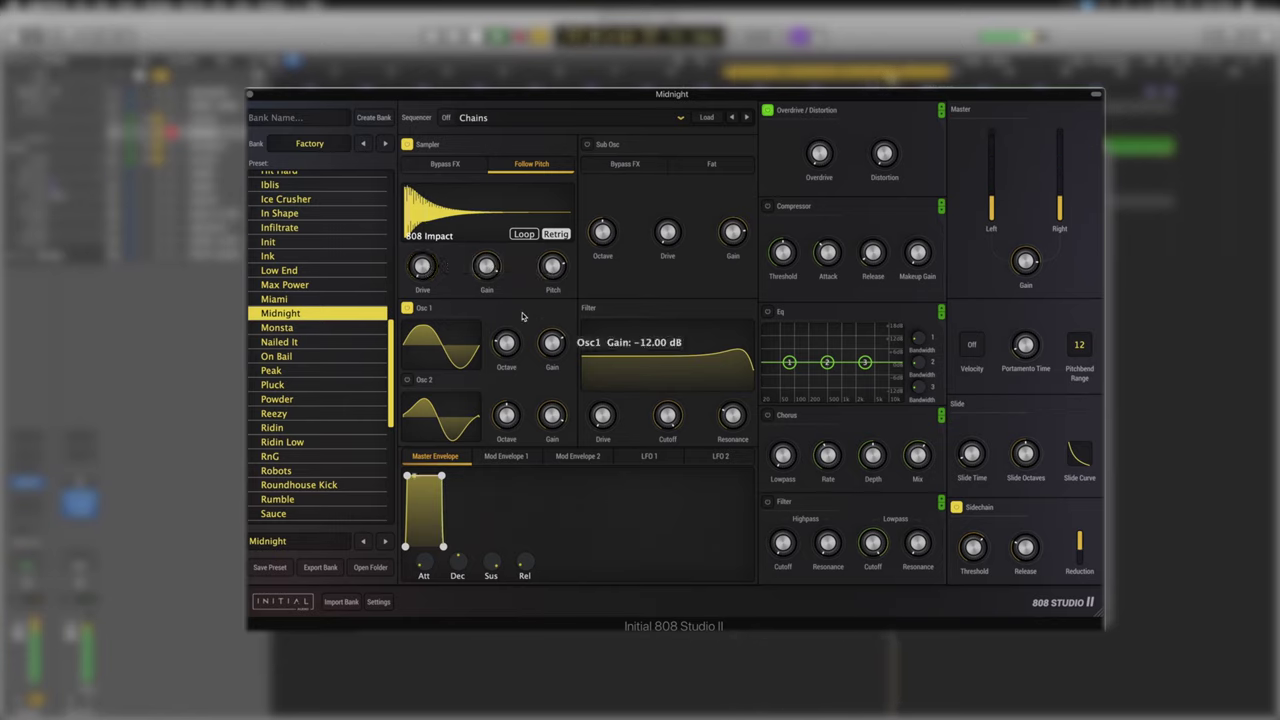
mouse_move(496, 276)
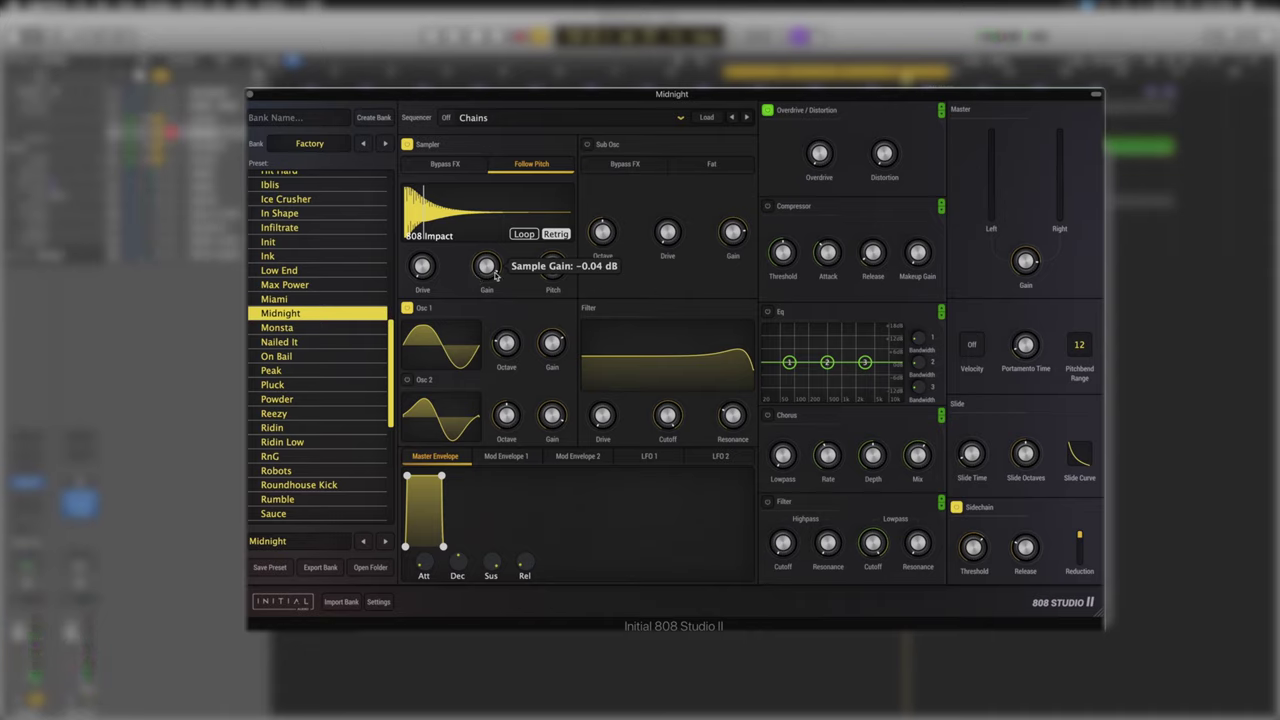
mouse_move(557, 270)
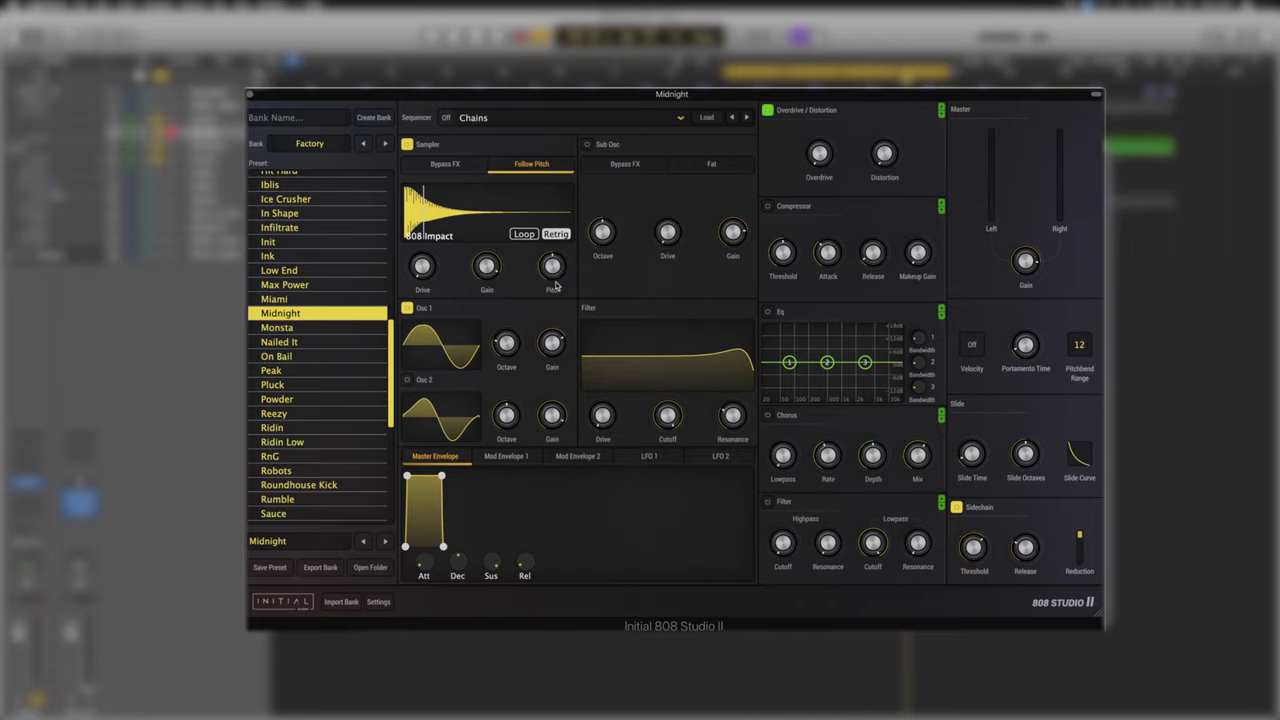
left_click_drag(556, 286, 557, 244)
left_click_drag(558, 172, 560, 178)
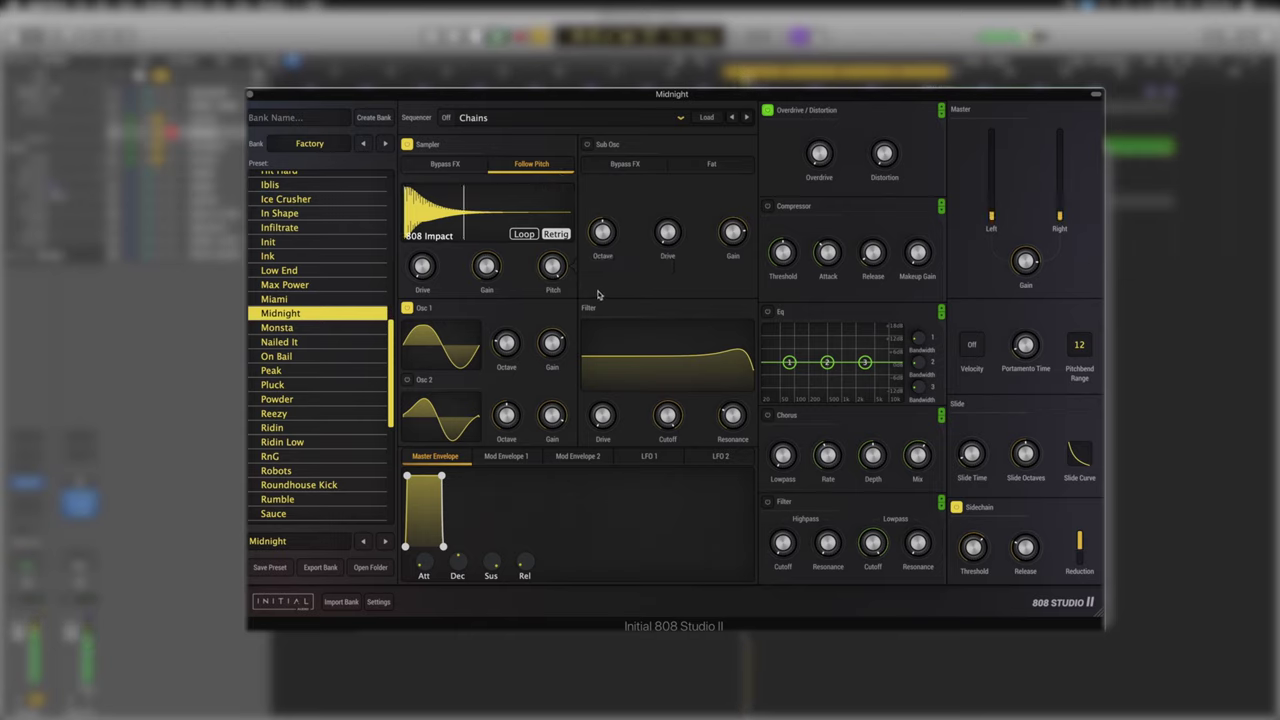
left_click_drag(556, 274, 556, 286)
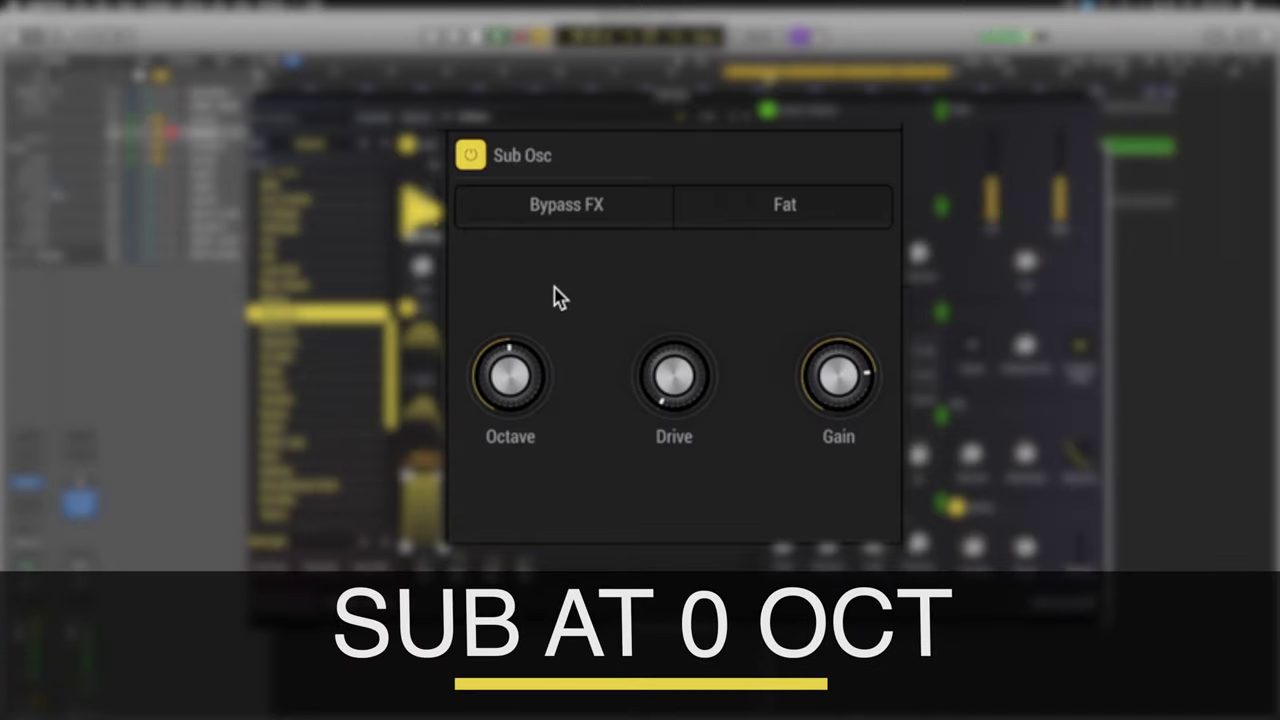
Set the Sub Osc Octave knob to -2 octaves
mouse_move(518, 381)
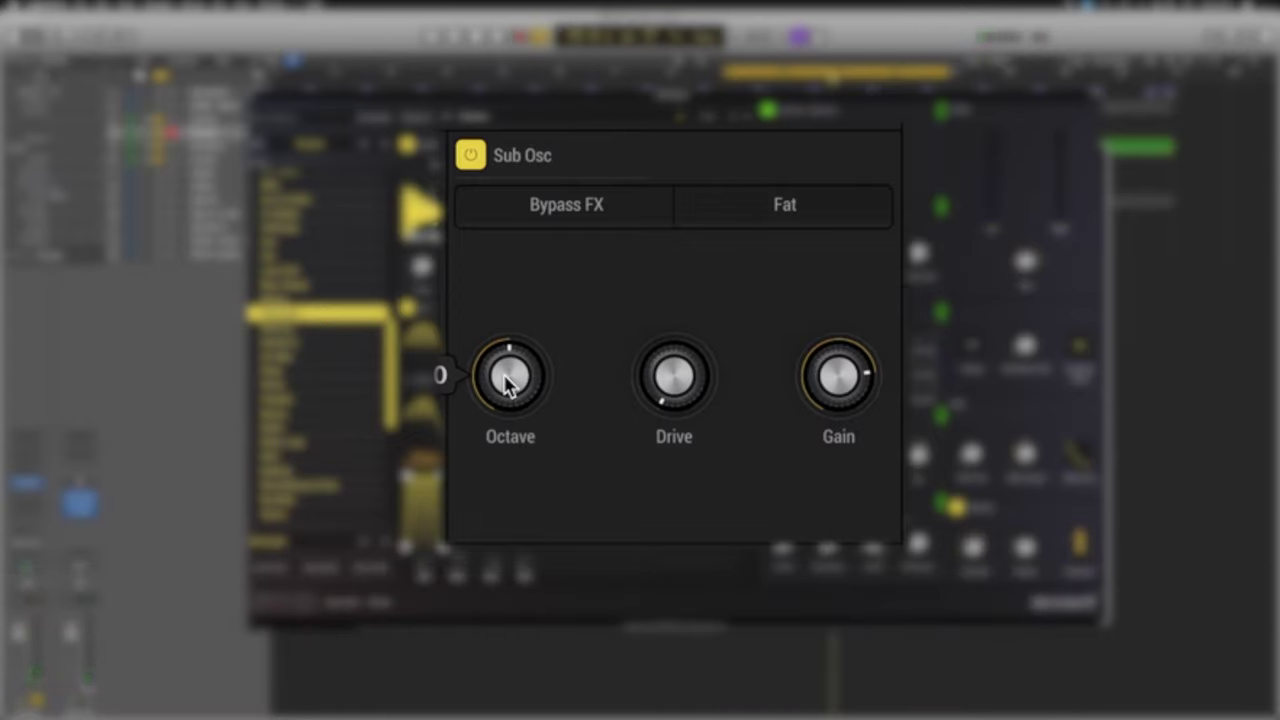
left_click_drag(505, 383, 525, 395)
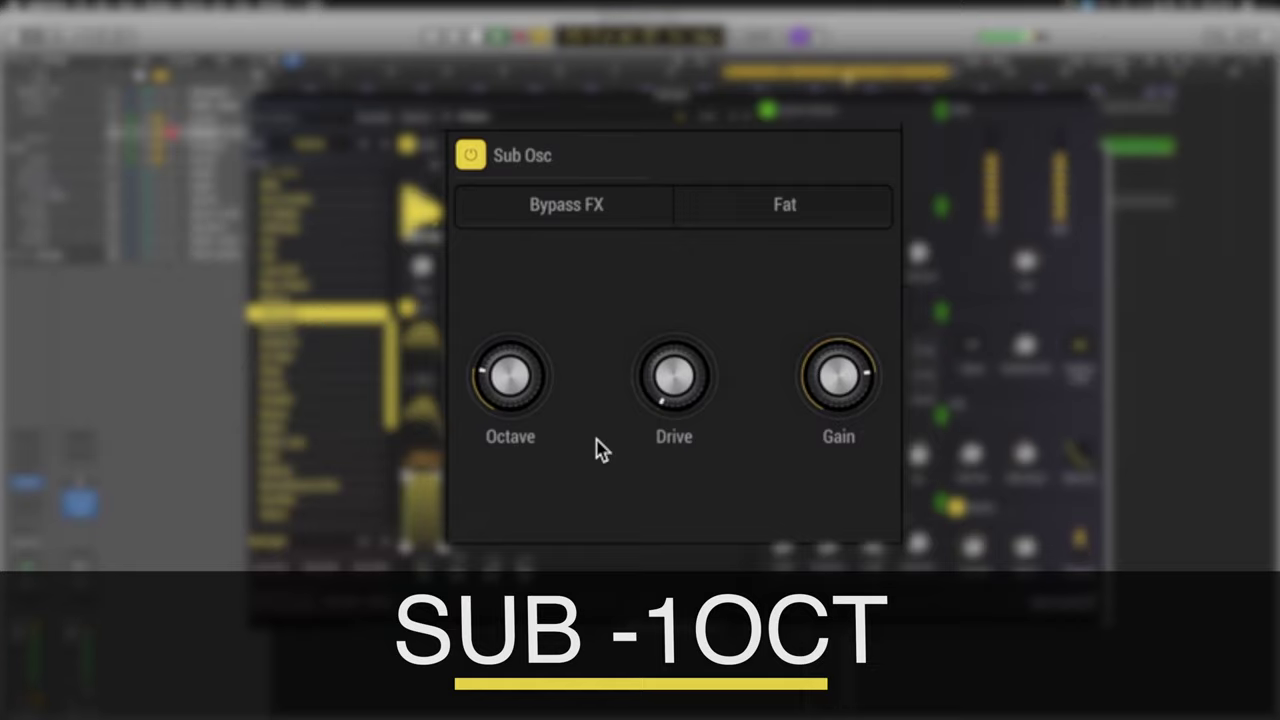
mouse_move(520, 390)
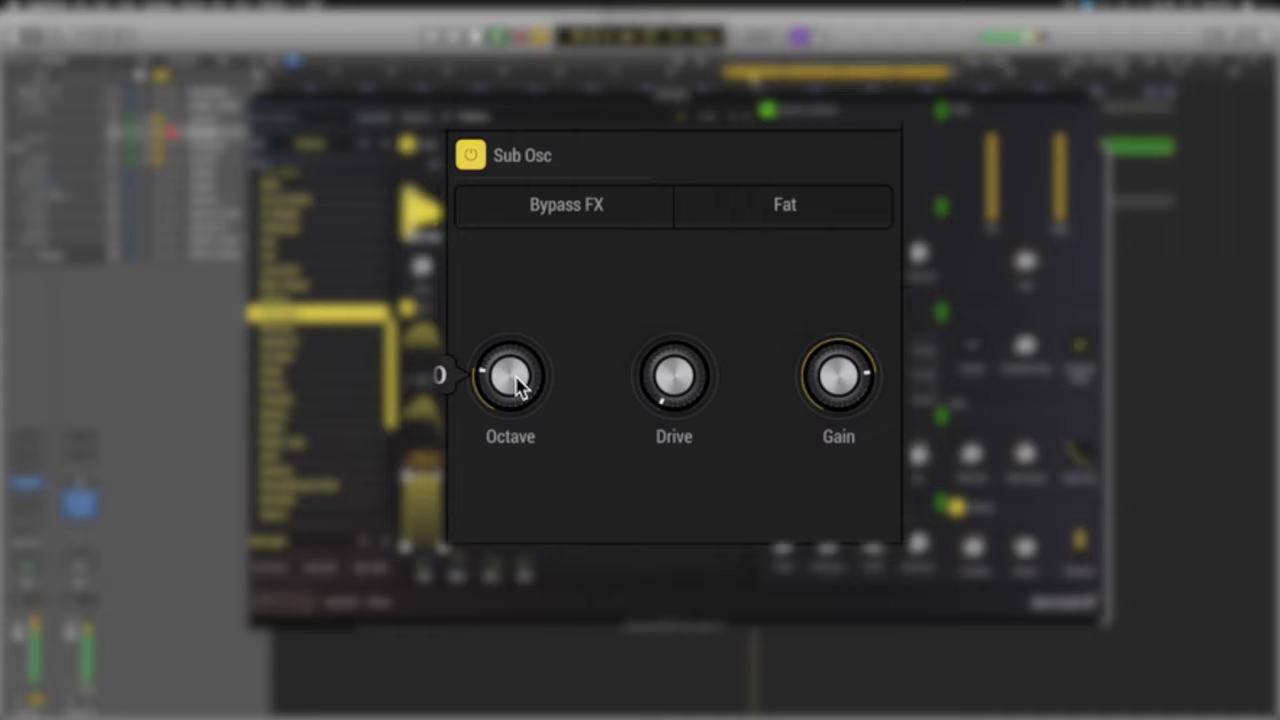
left_click(515, 445)
left_click_drag(515, 445, 511, 477)
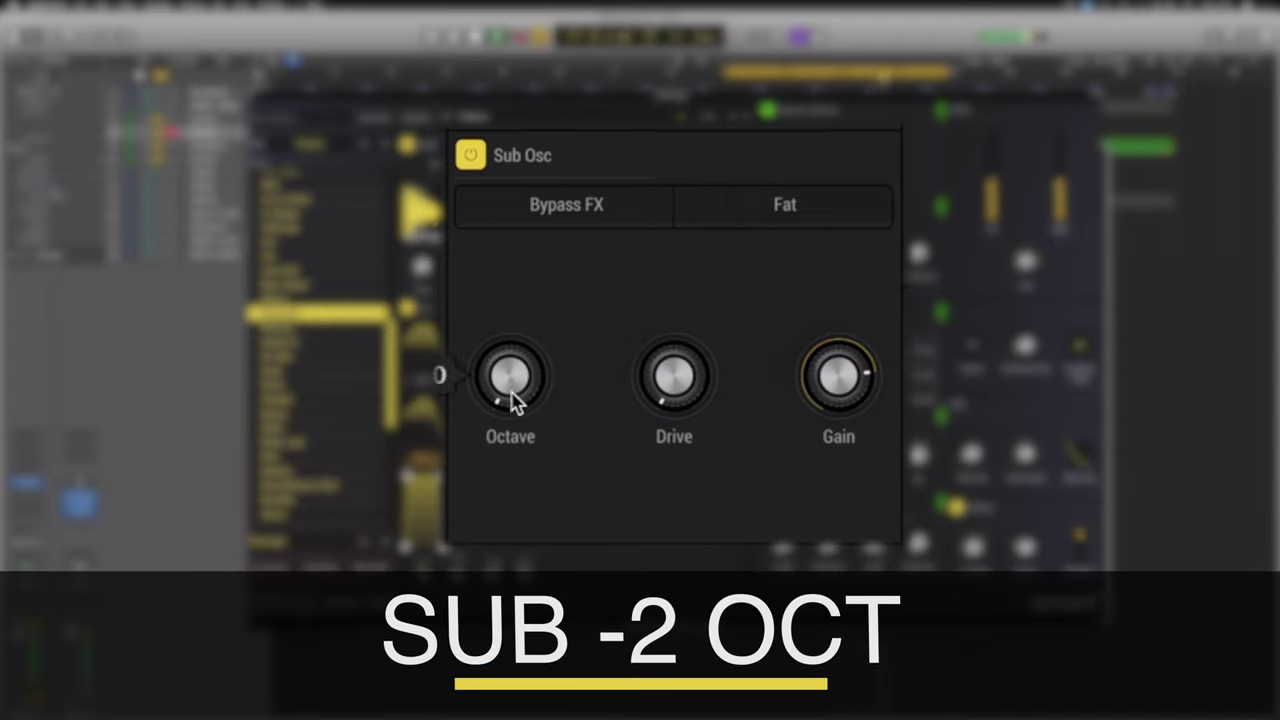
left_click(510, 325)
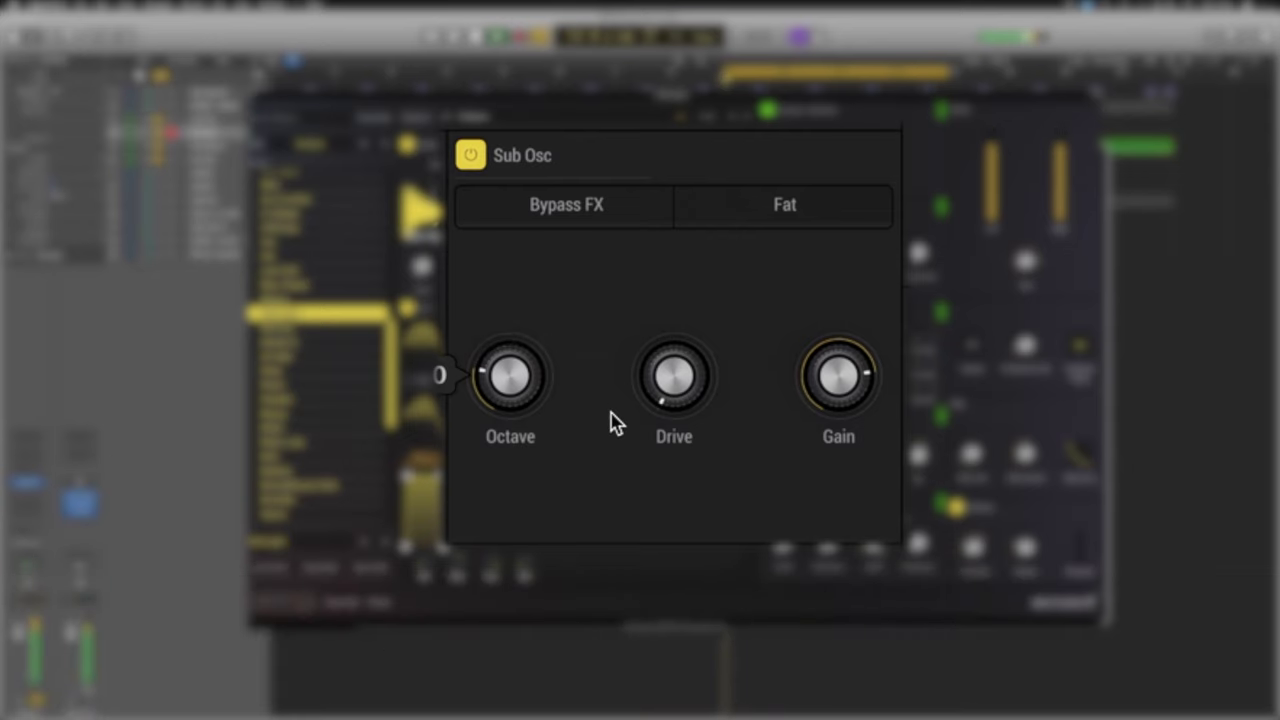
mouse_move(669, 233)
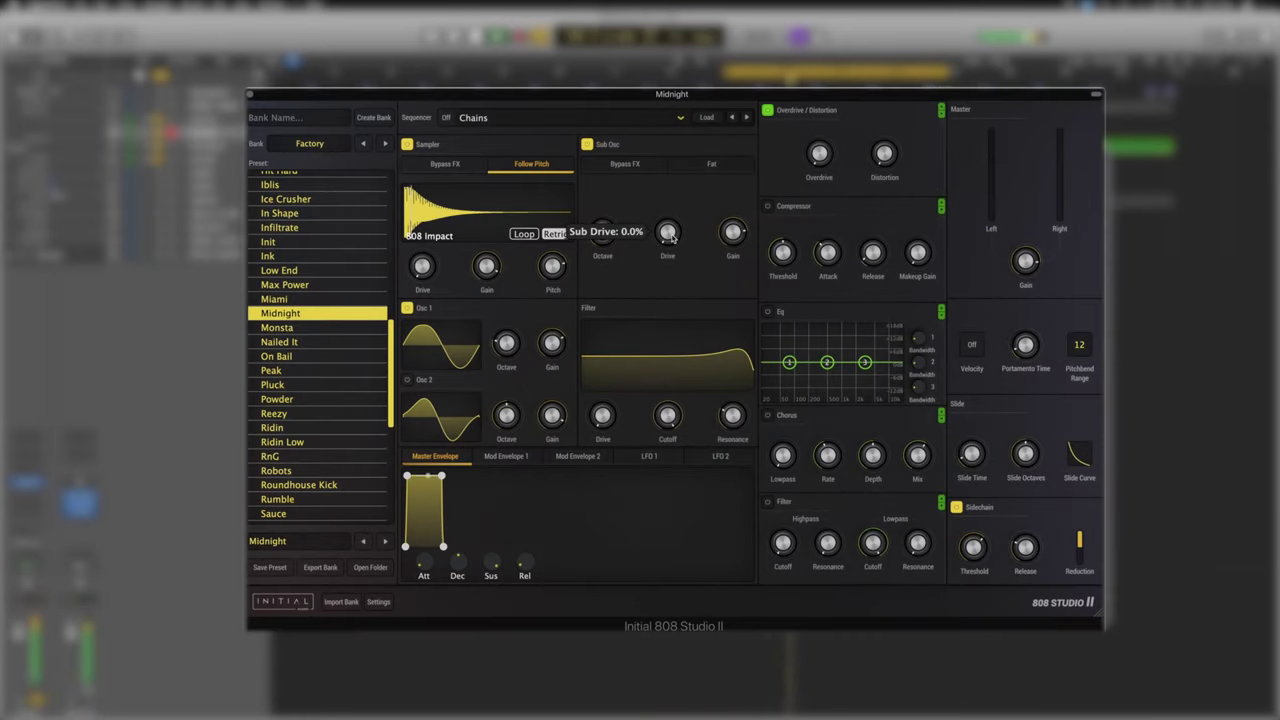
Switch the Sub Osc to Fat mode, raising its Drive knob before and after
left_click_drag(669, 233, 668, 147)
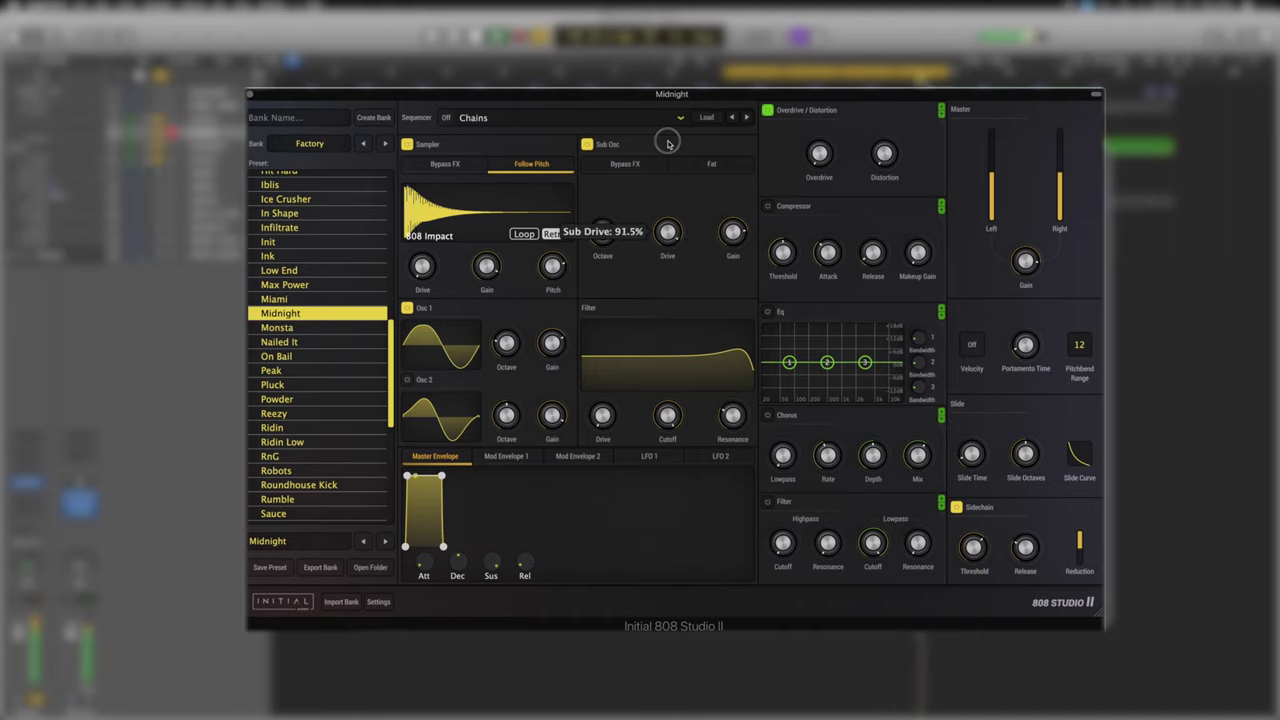
left_click_drag(668, 143, 673, 217)
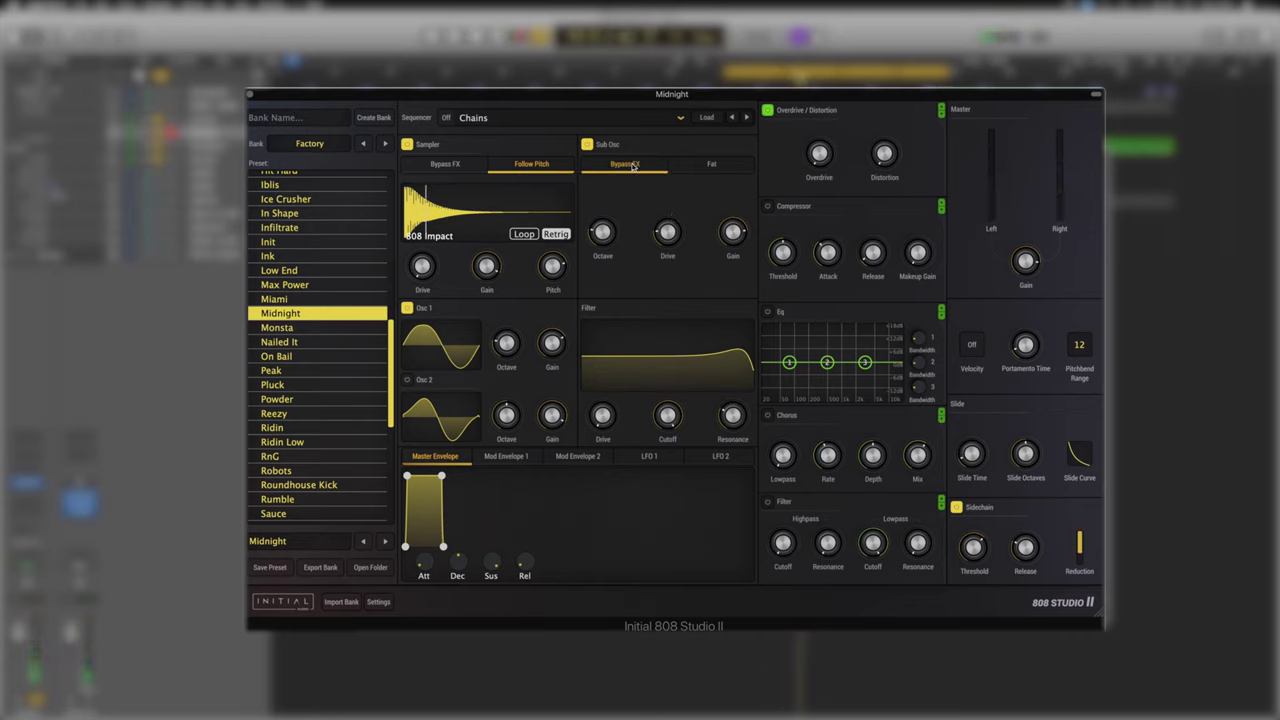
left_click(709, 166)
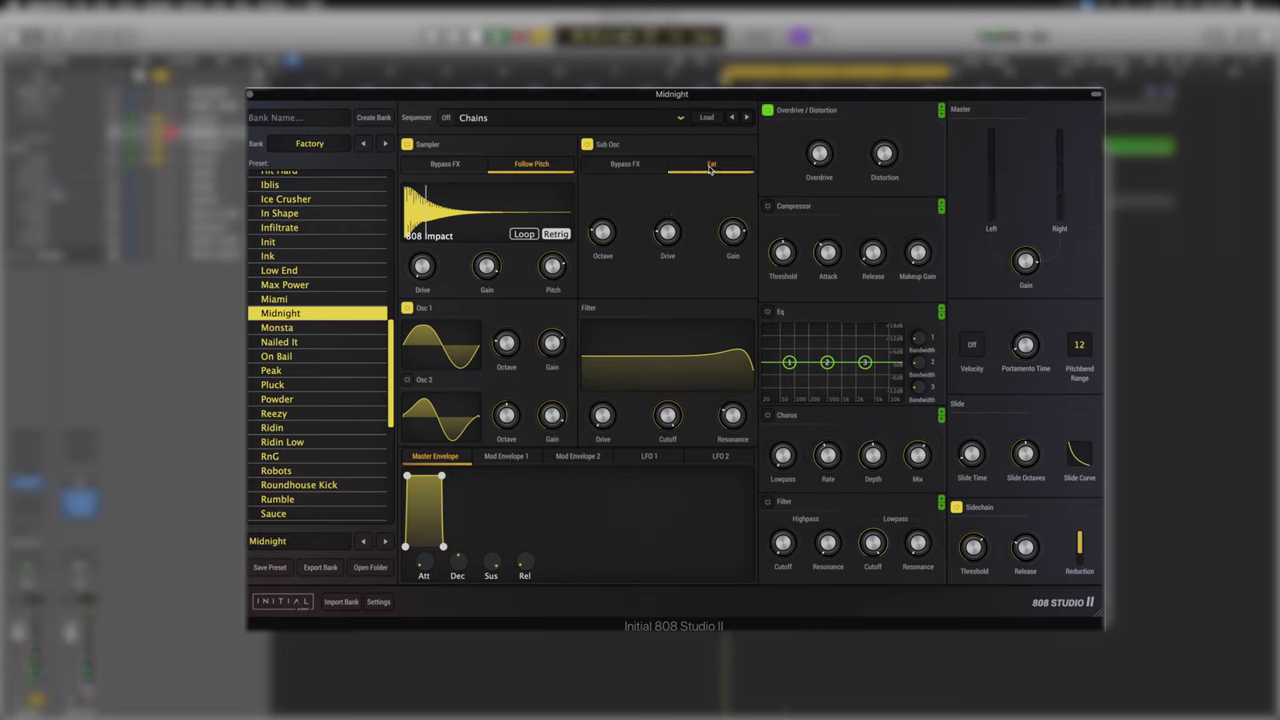
mouse_move(668, 238)
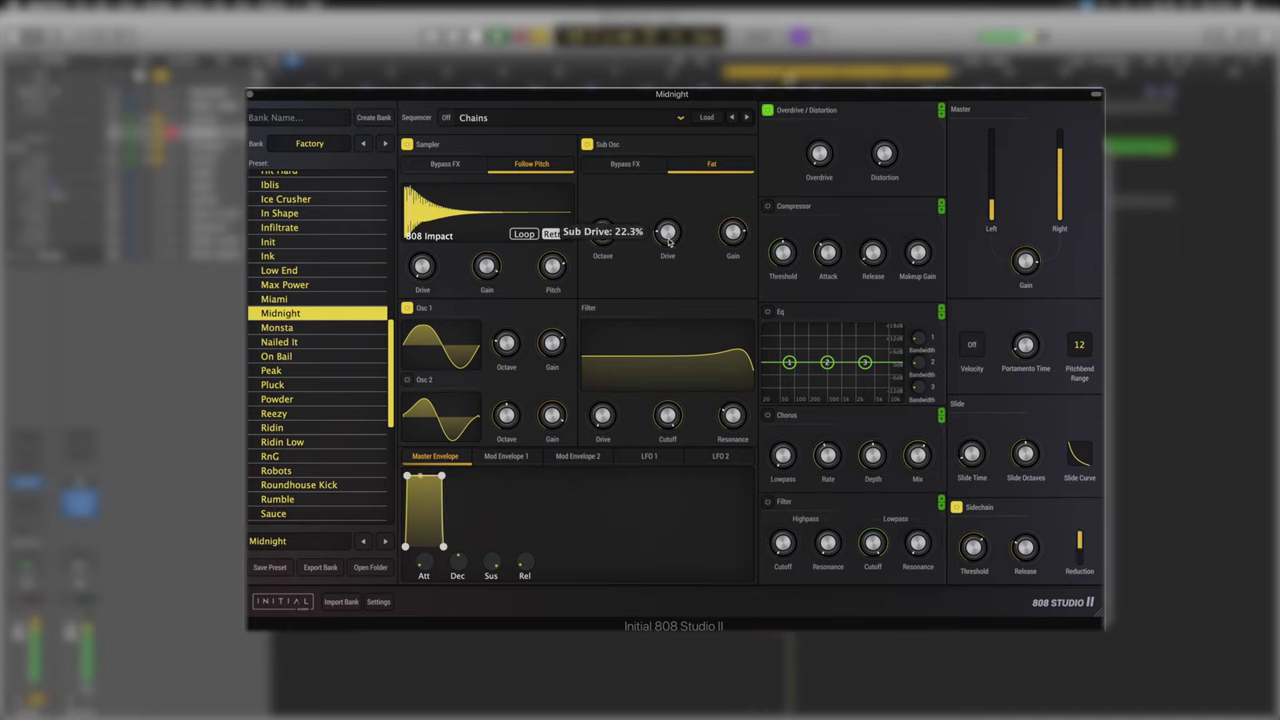
left_click_drag(668, 238, 679, 166)
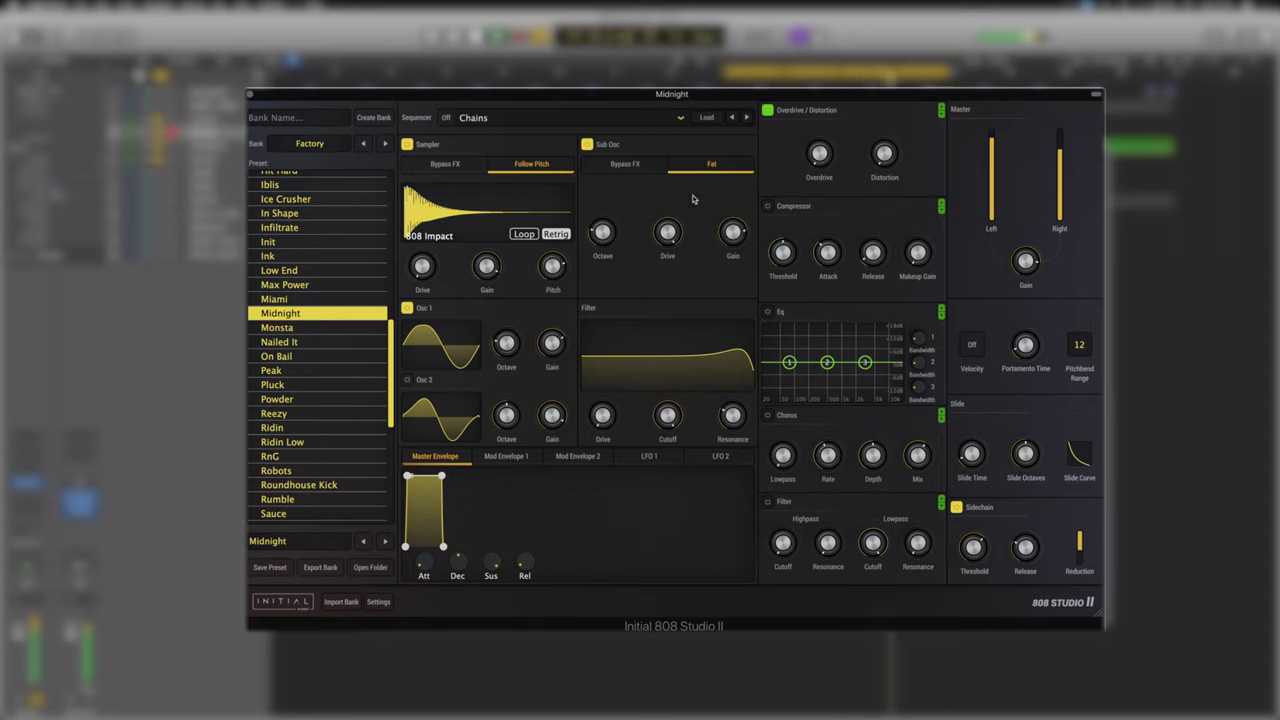
mouse_move(679, 242)
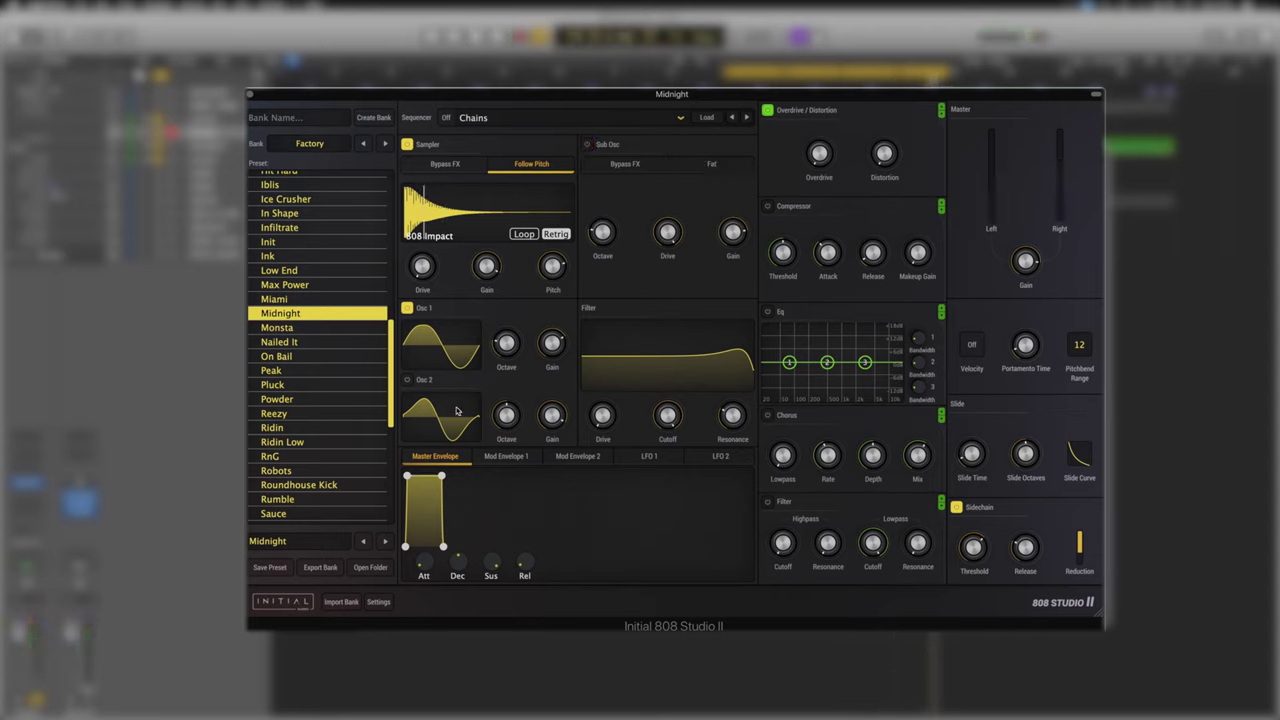
Step Osc 1 through its waveforms until the sawtooth shape appears
mouse_move(460, 401)
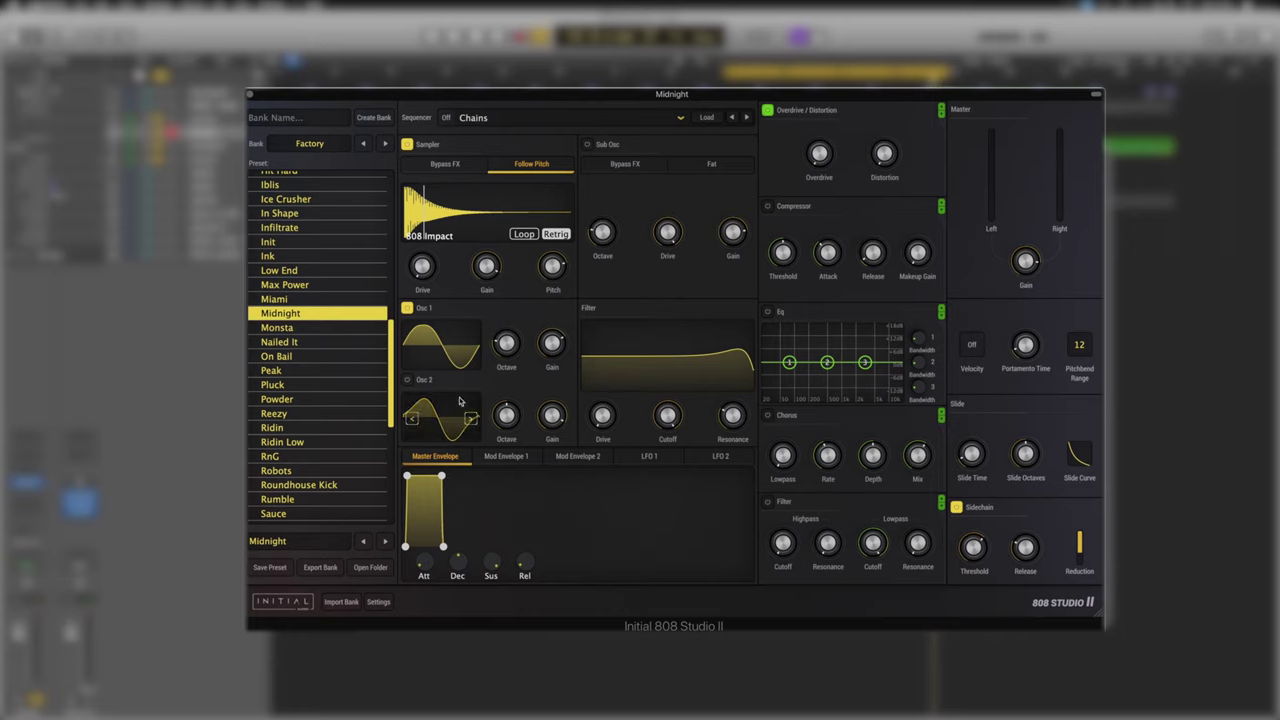
mouse_move(432, 345)
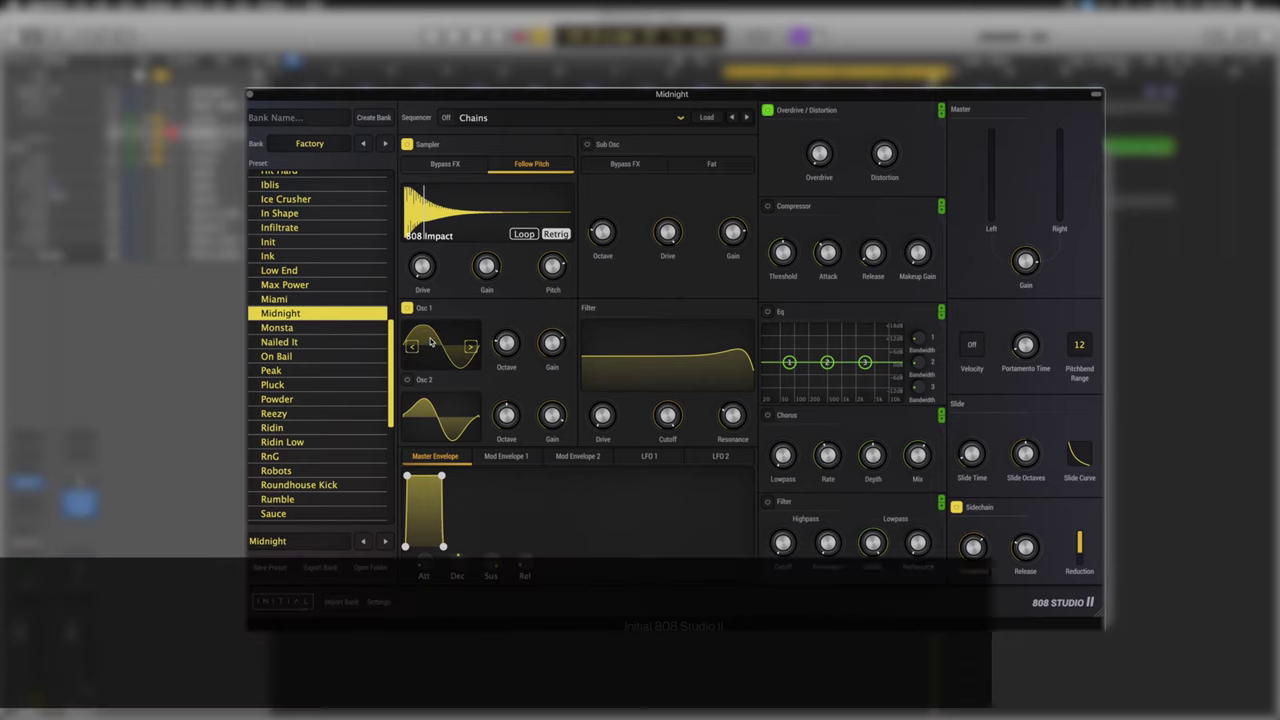
mouse_move(537, 359)
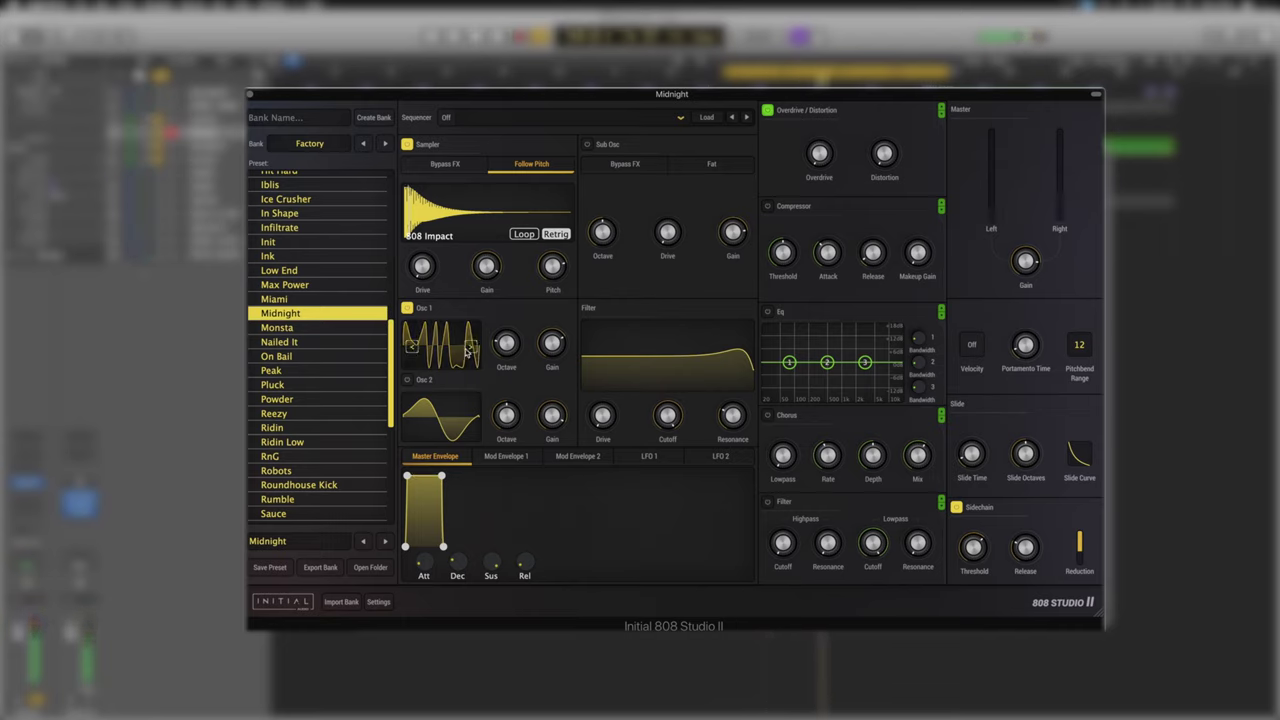
left_click(469, 351)
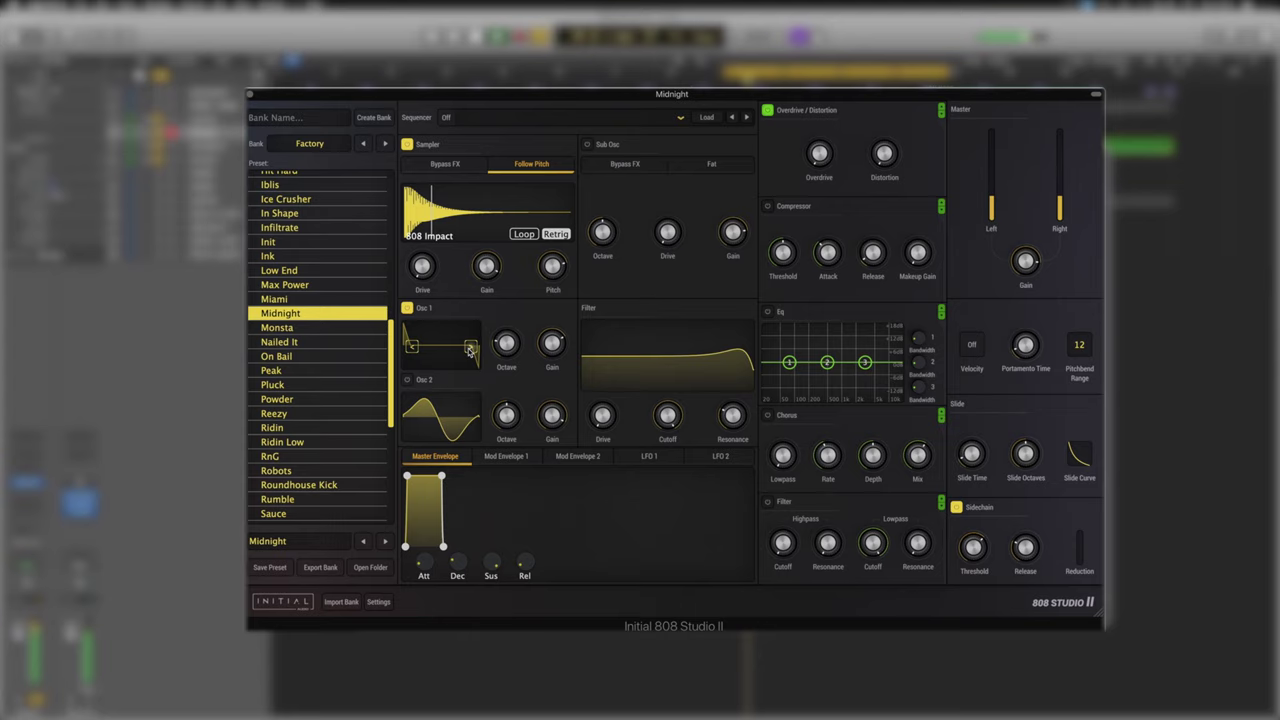
left_click(413, 349)
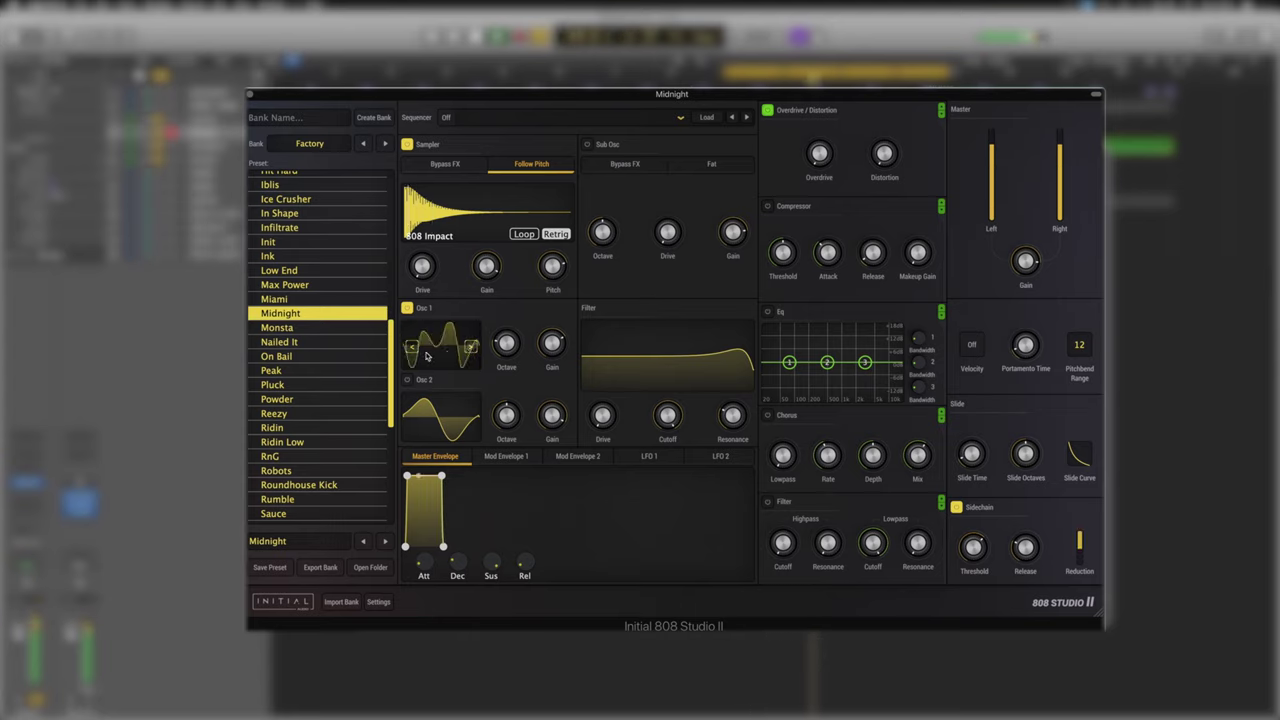
left_click(413, 349)
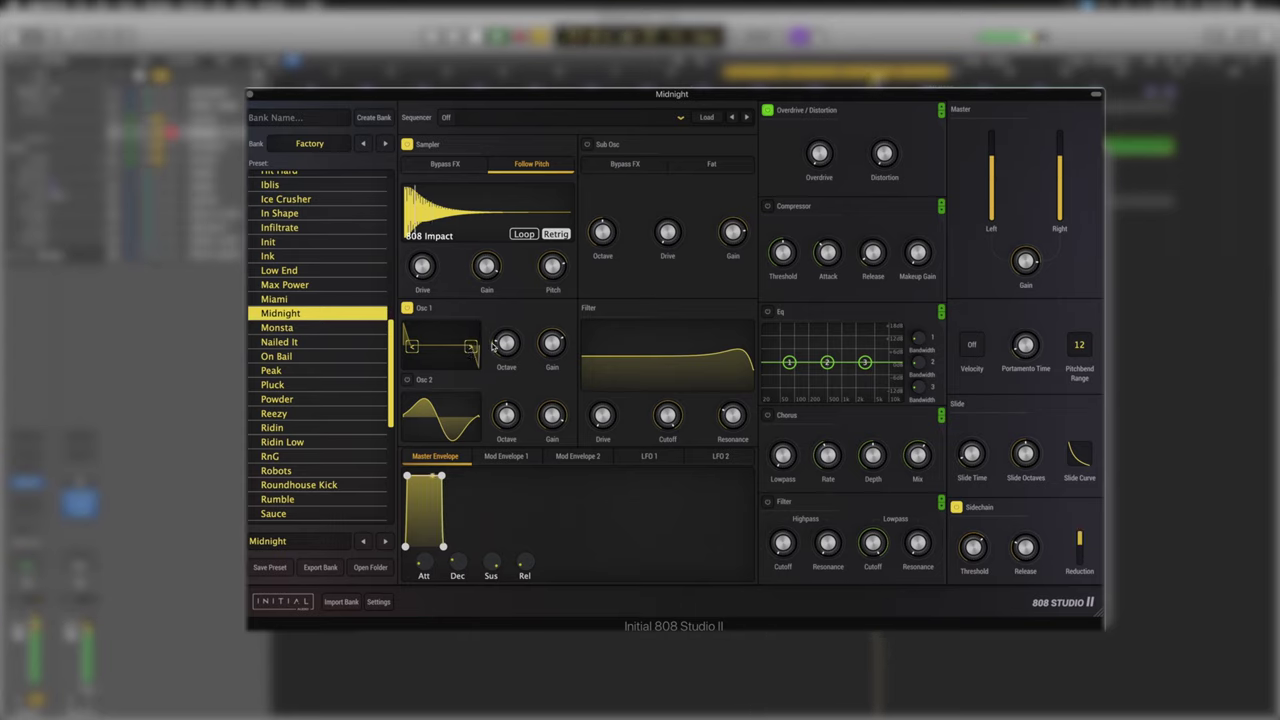
mouse_move(507, 345)
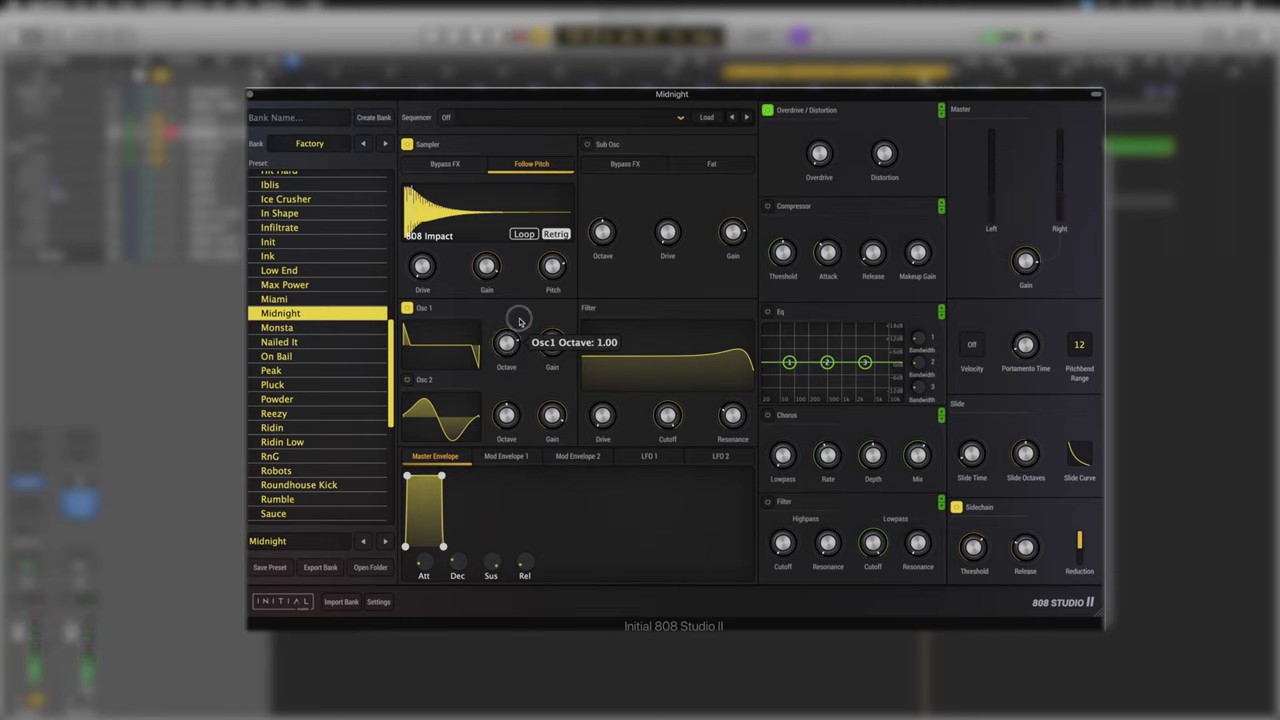
left_click_drag(518, 340, 516, 324)
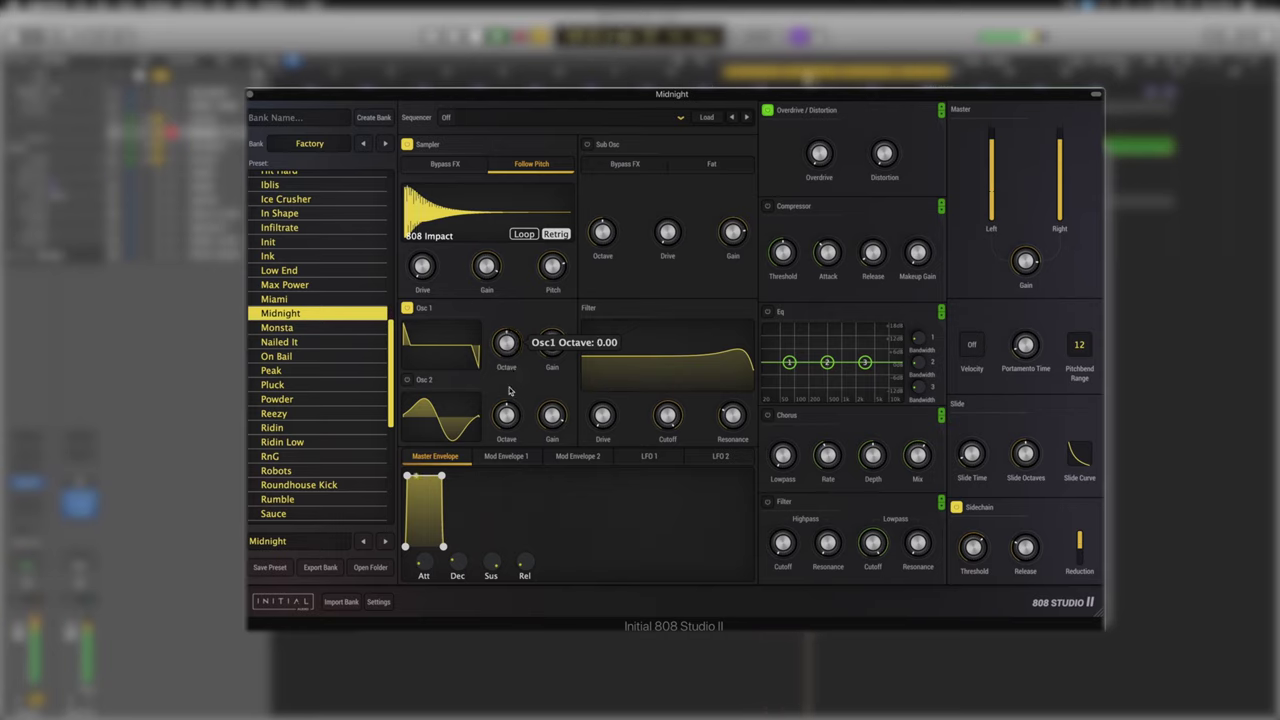
double_click(507, 345)
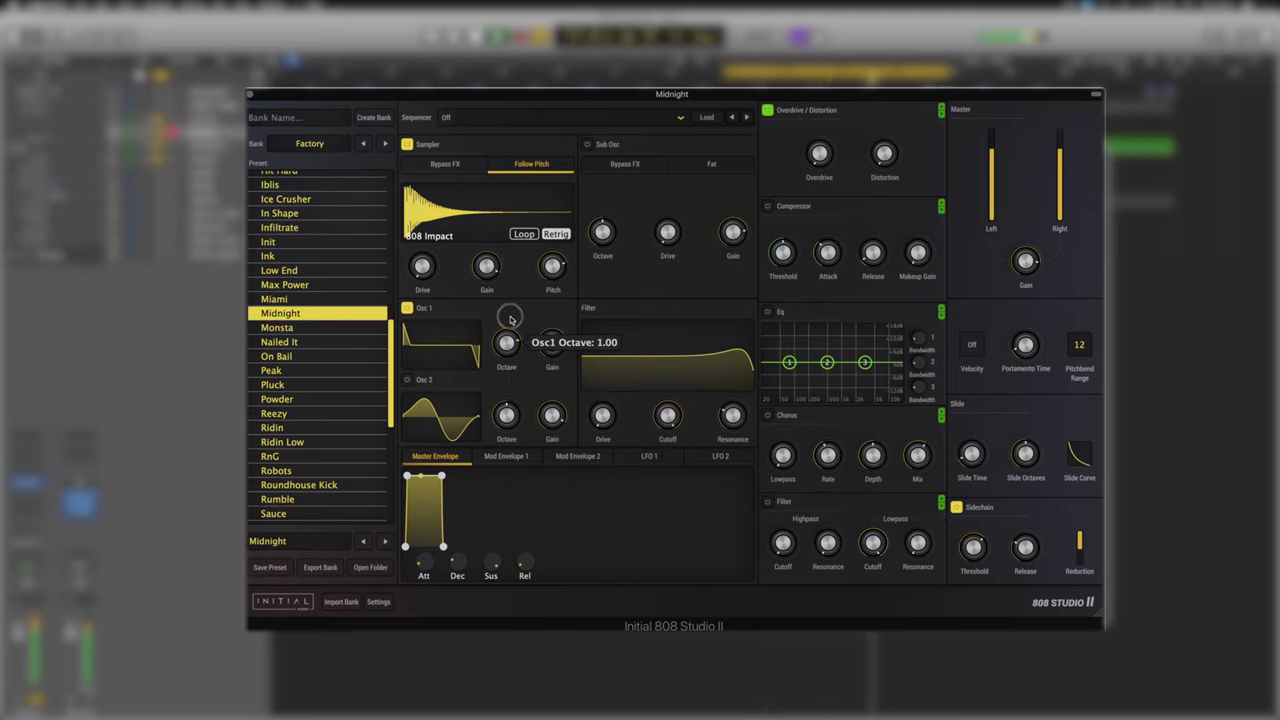
left_click_drag(508, 383, 508, 386)
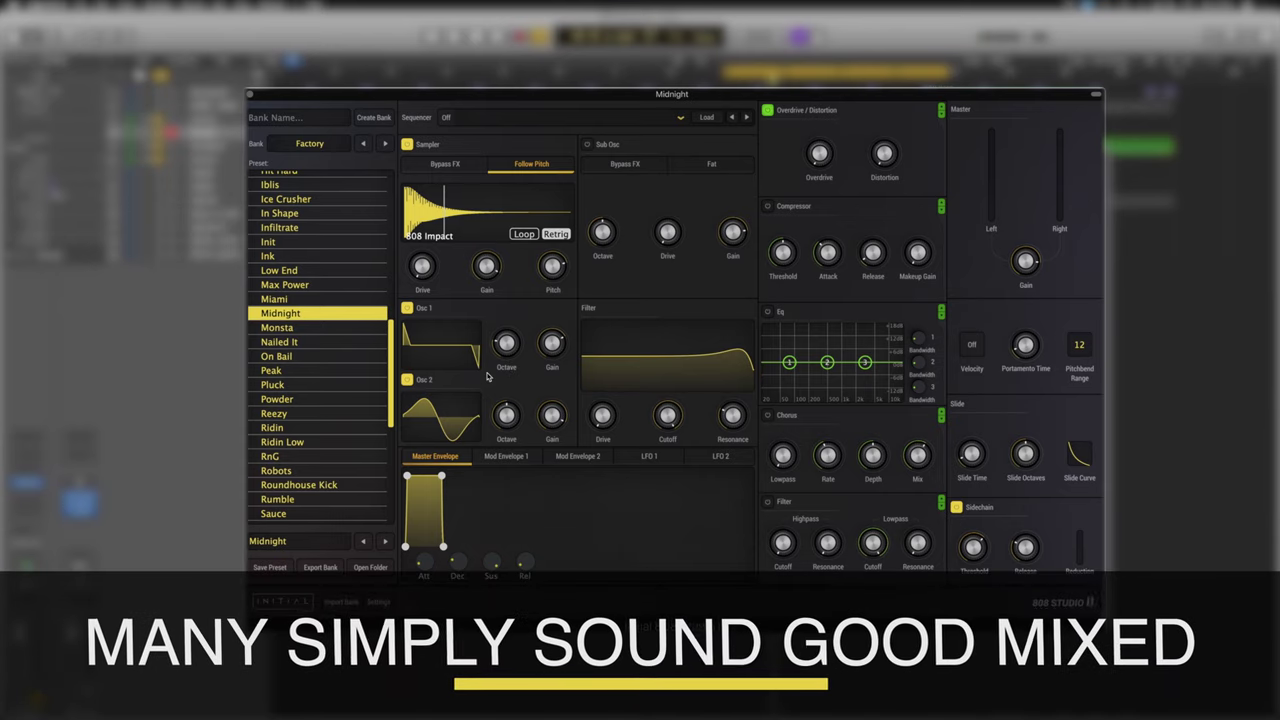
Give Osc 2 a noisy waveform, lower its gain to about -15 dB, and drop it one octave
mouse_move(507, 419)
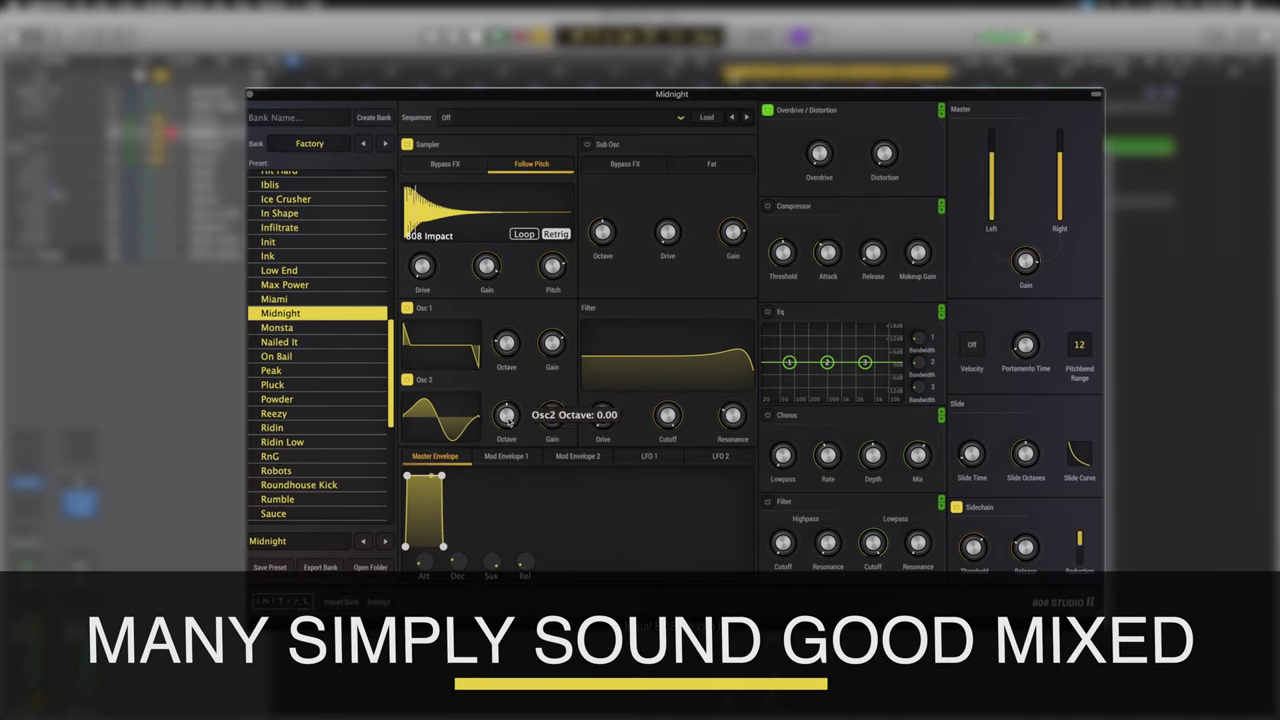
left_click(449, 420)
left_click(576, 354)
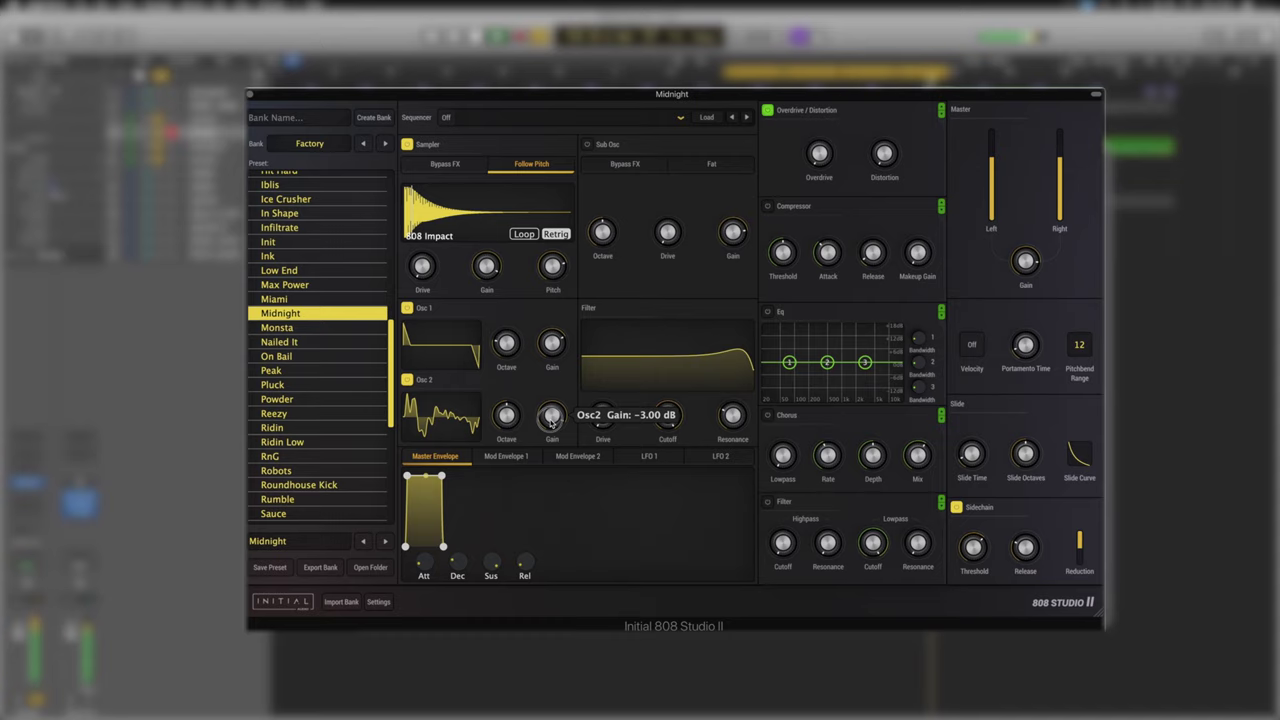
left_click_drag(551, 415, 551, 460)
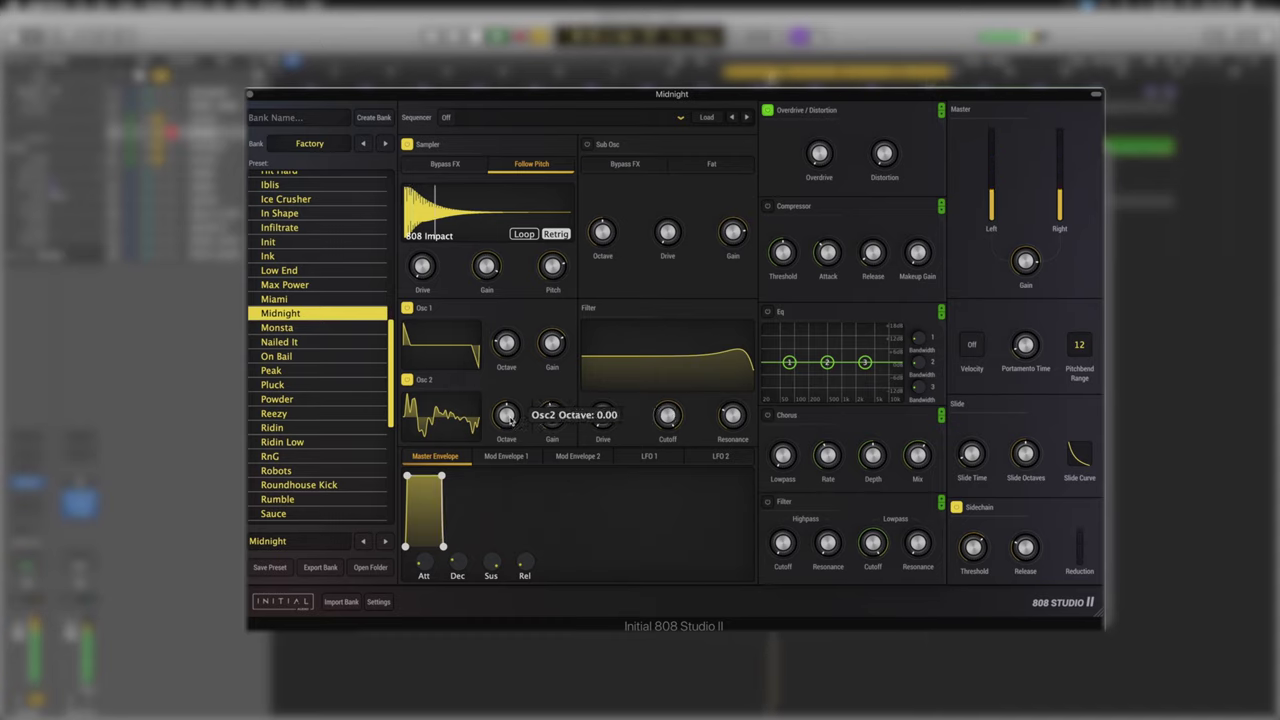
left_click_drag(507, 420, 551, 397)
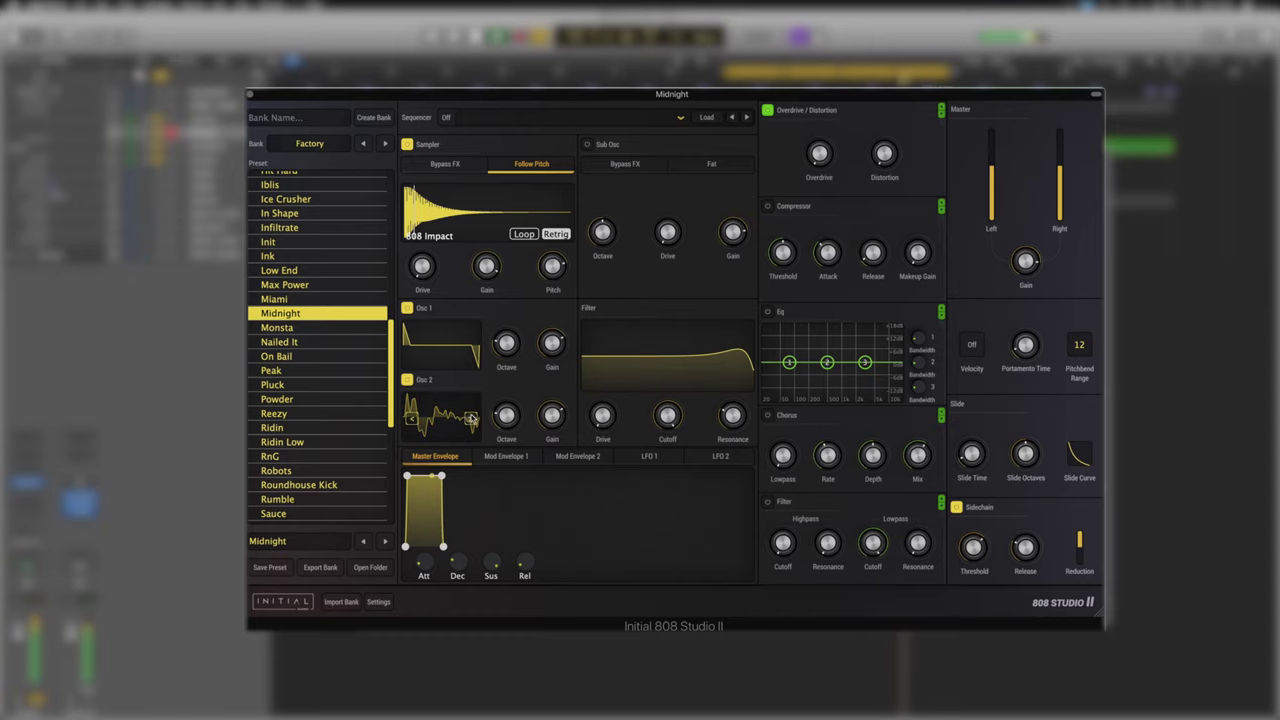
Cycle Osc 2's waveform until a smooth sine-like wave shows
left_click(471, 419)
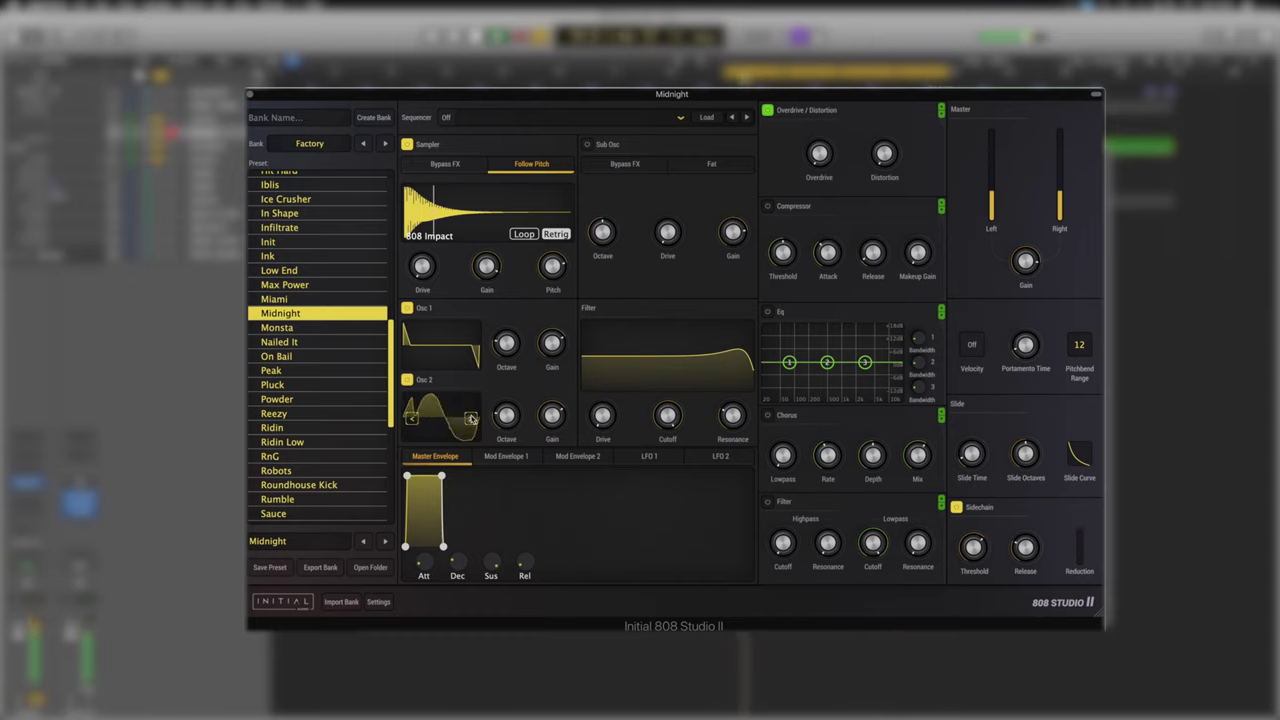
left_click(471, 419)
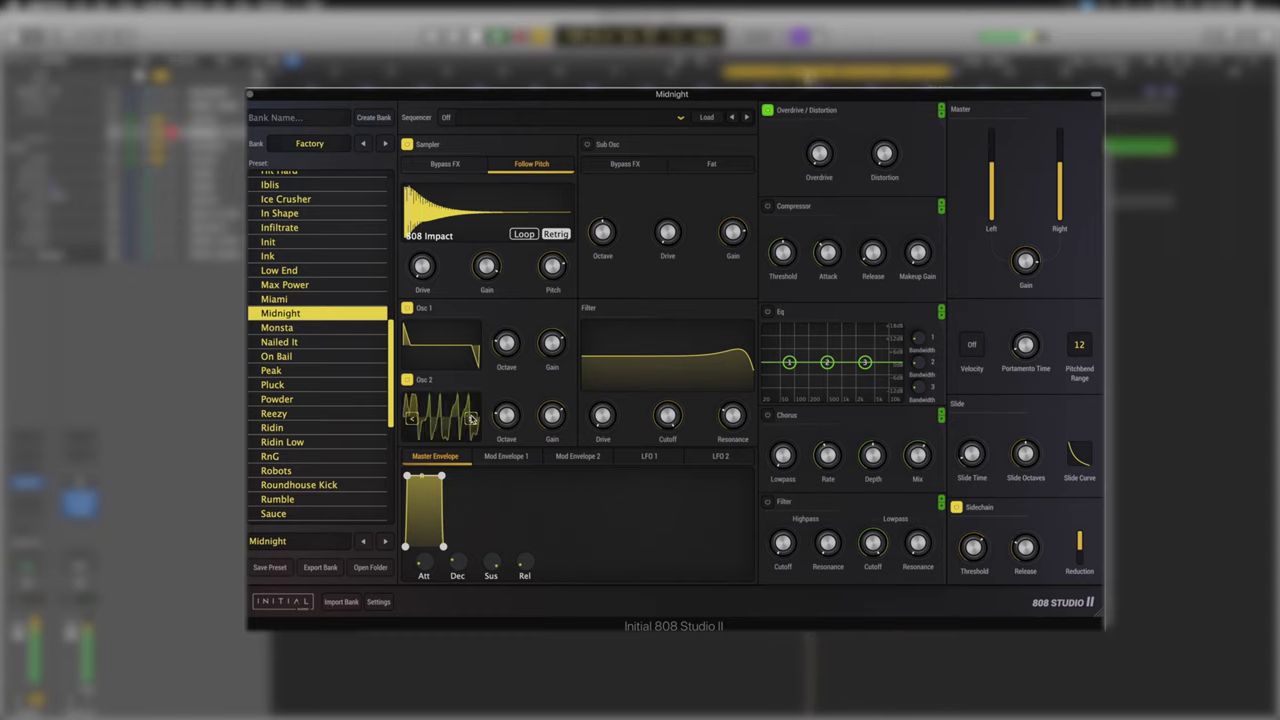
left_click(471, 419)
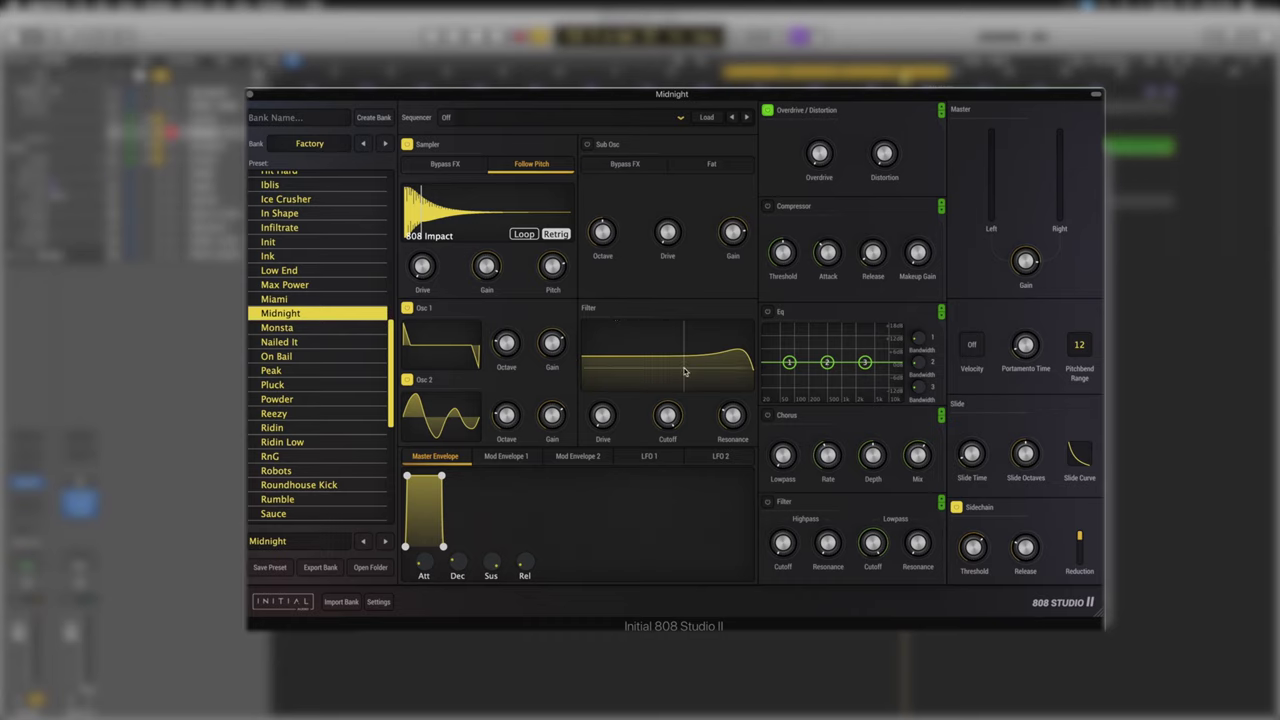
Push the filter cutoff near the top and add about 57% filter Drive
left_click_drag(684, 372, 745, 358)
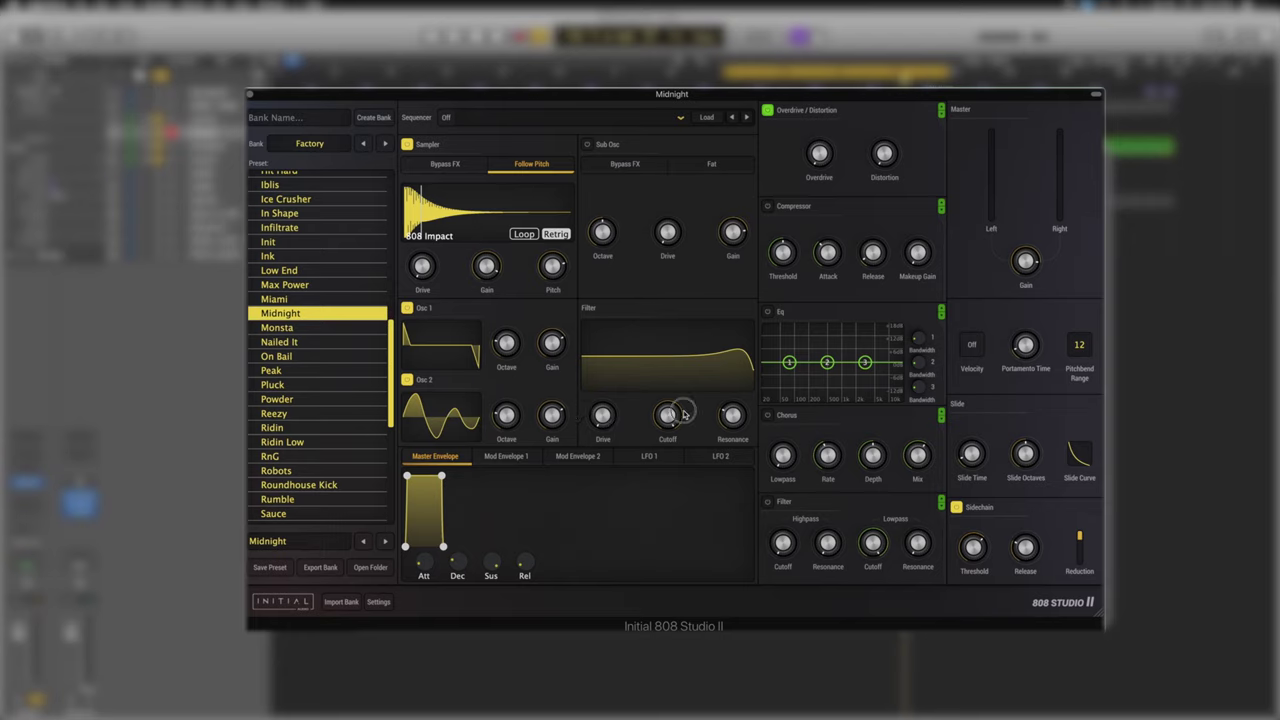
left_click_drag(665, 425, 723, 345)
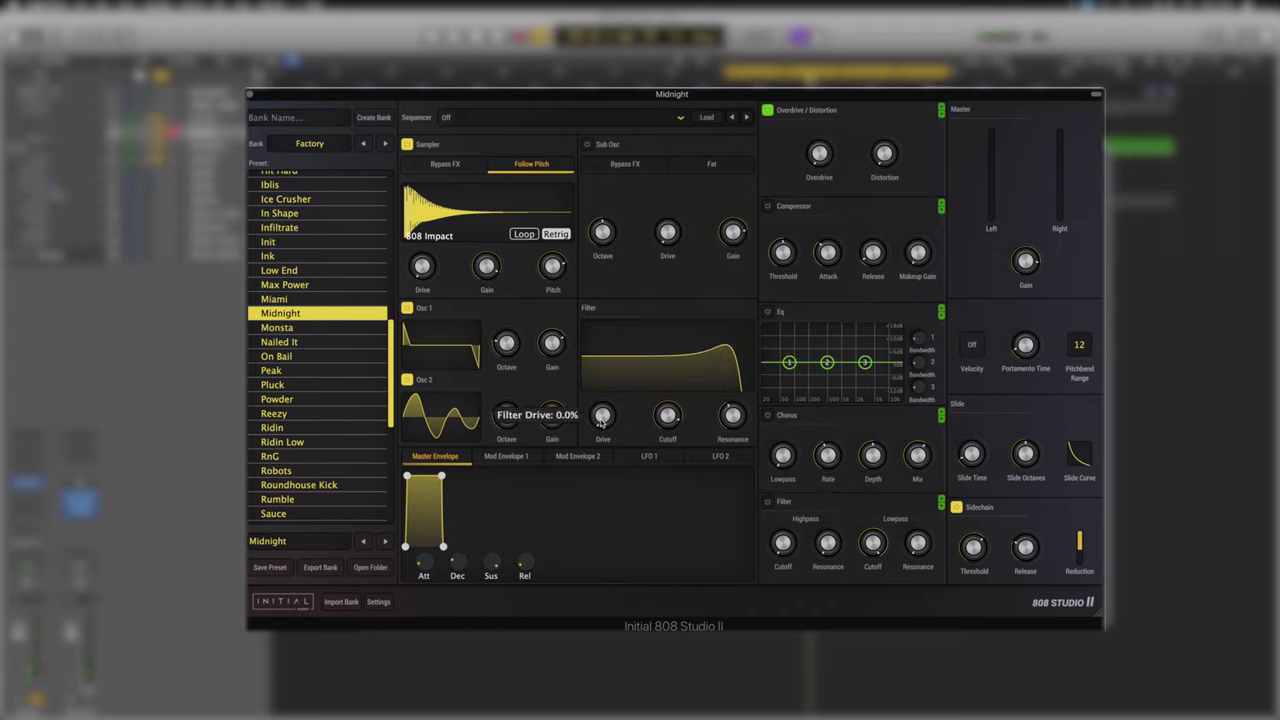
left_click_drag(602, 420, 600, 388)
left_click_drag(727, 347, 740, 353)
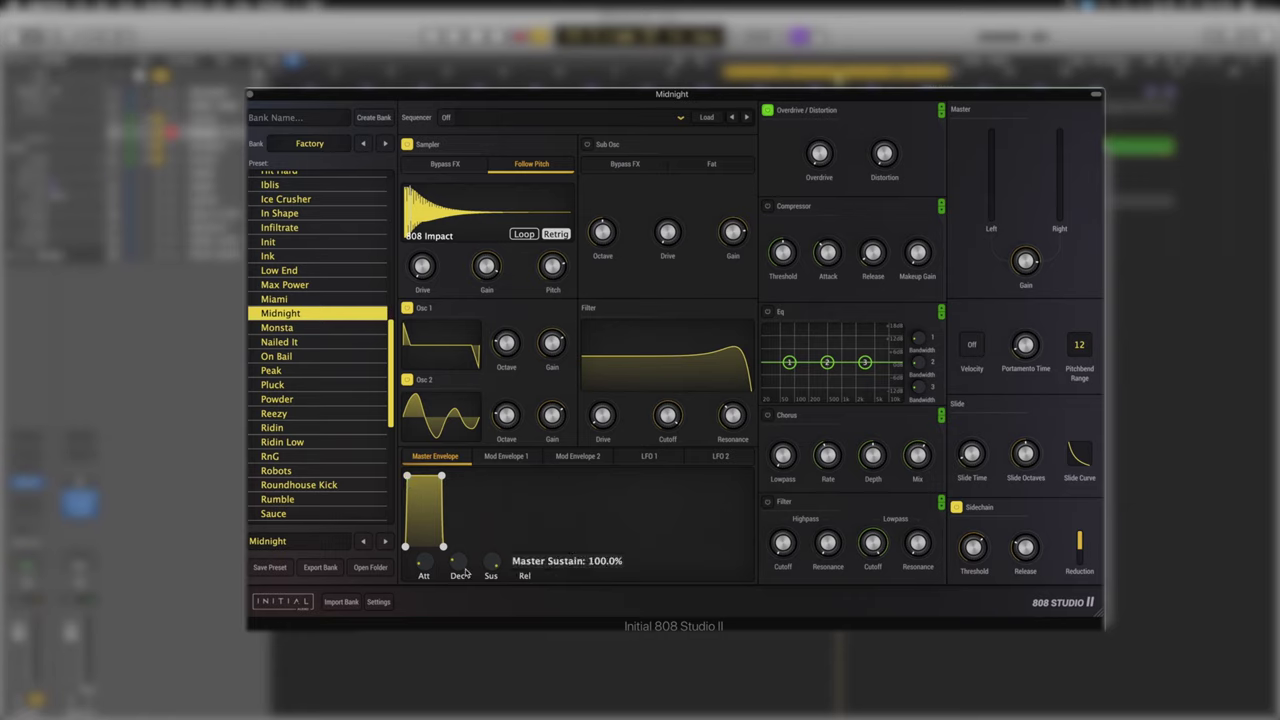
Zero the master attack, shape a quick peak decaying to mid-level, and audition it with playback
left_click_drag(425, 568, 425, 574)
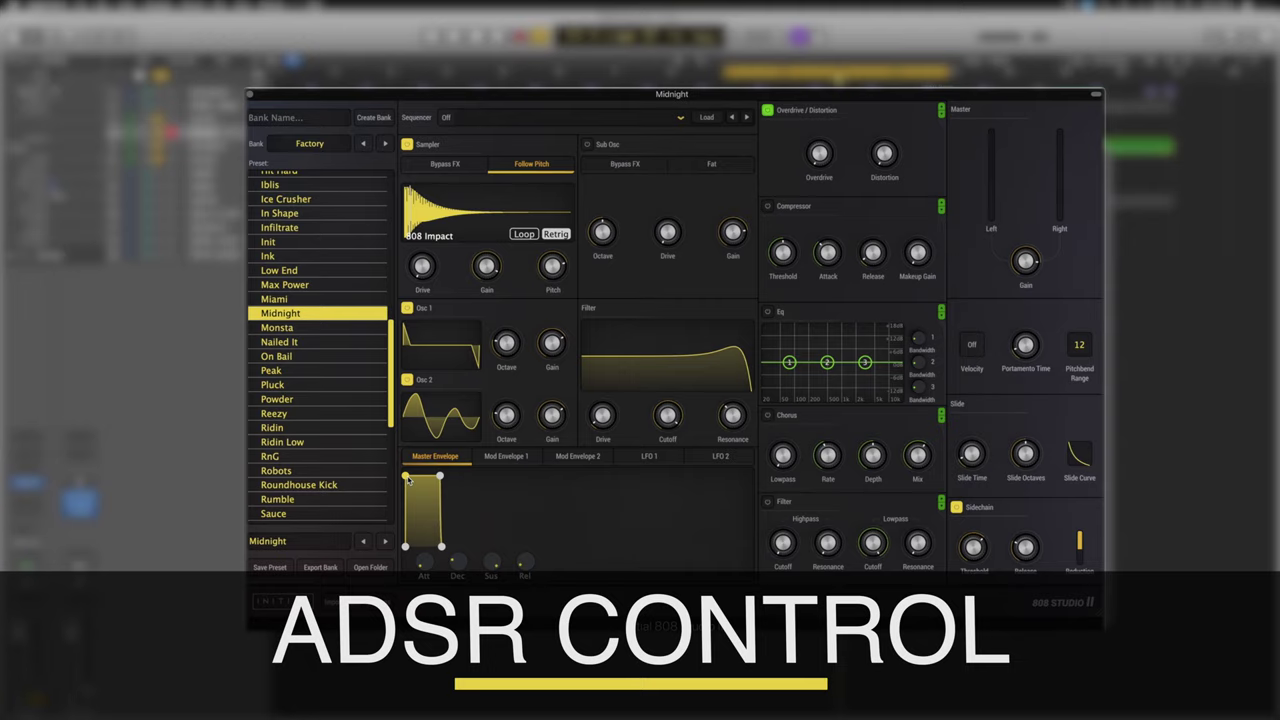
left_click_drag(408, 480, 456, 478)
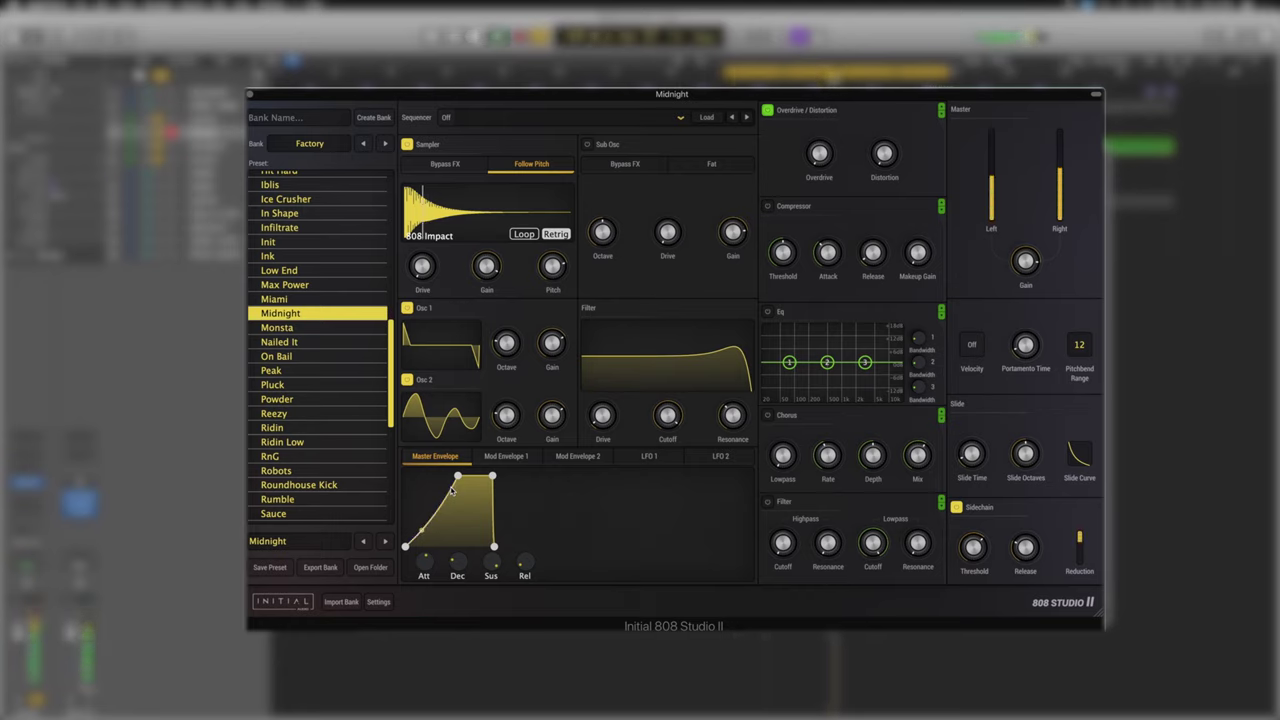
mouse_move(457, 477)
left_mouse_down()
mouse_move(419, 476)
mouse_move(448, 502)
mouse_move(450, 478)
mouse_move(450, 498)
left_mouse_up()
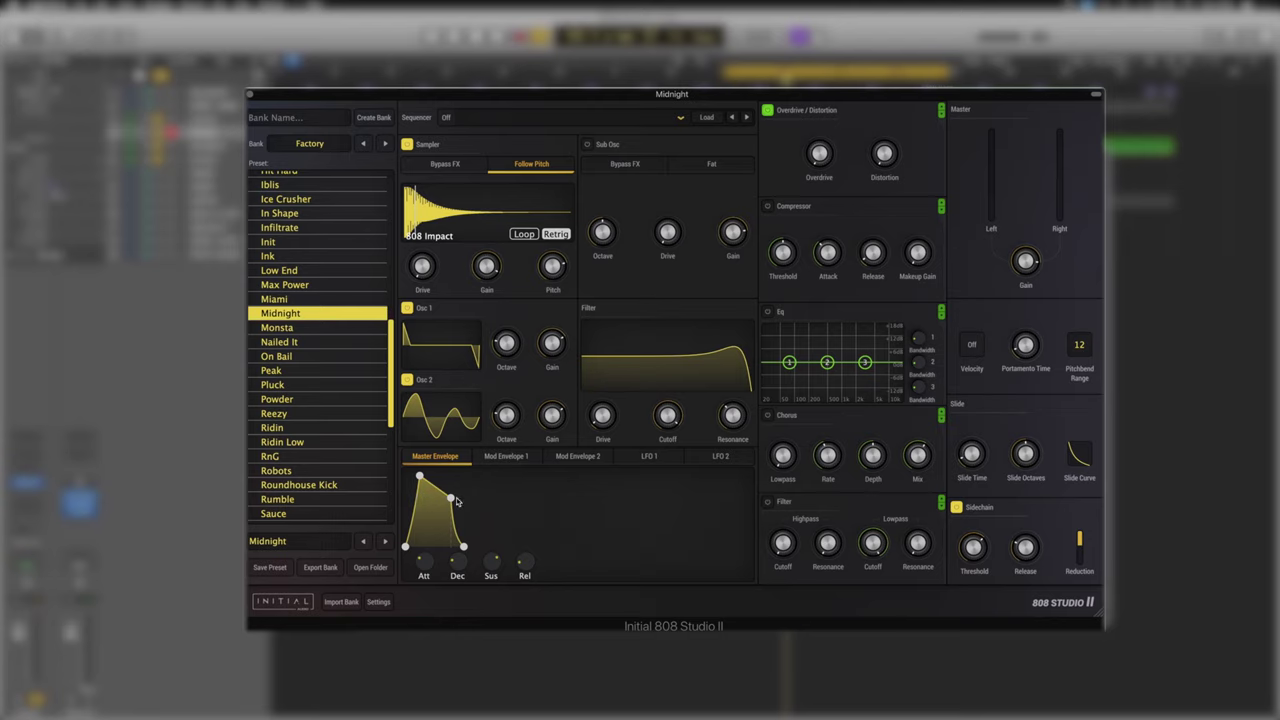
left_click_drag(455, 478, 458, 469)
key("space")
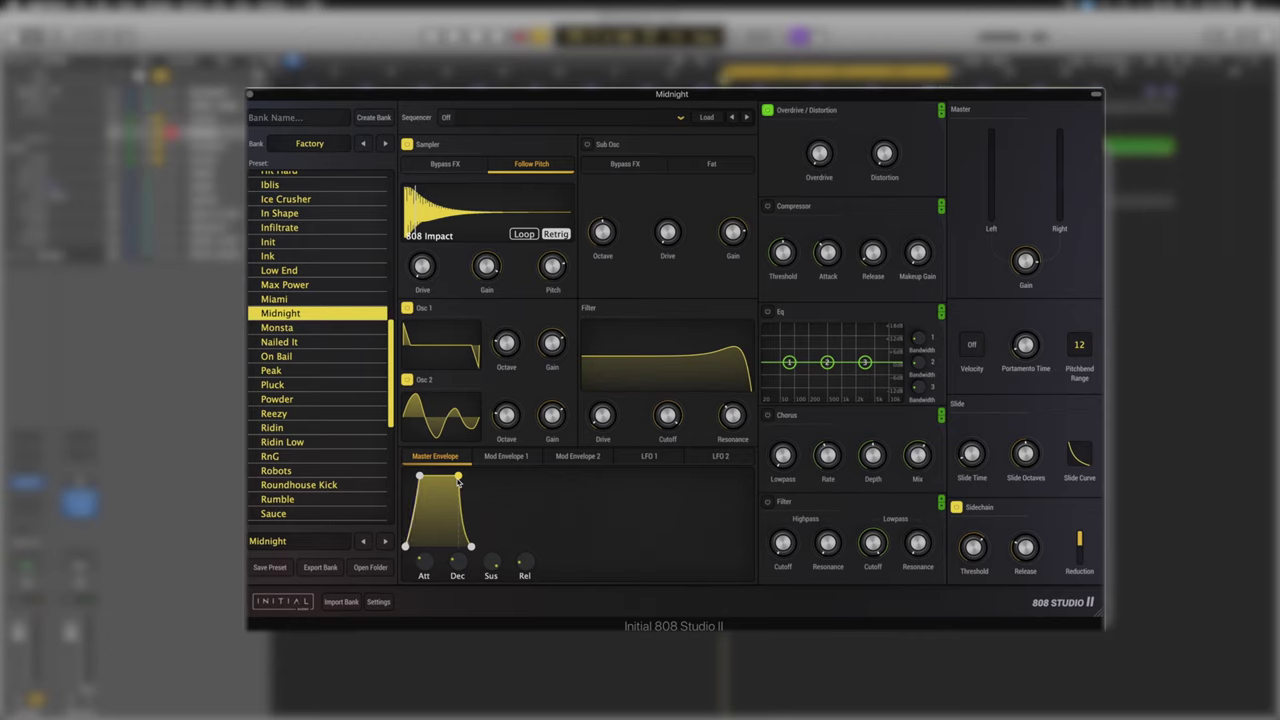
left_click_drag(458, 479, 450, 505)
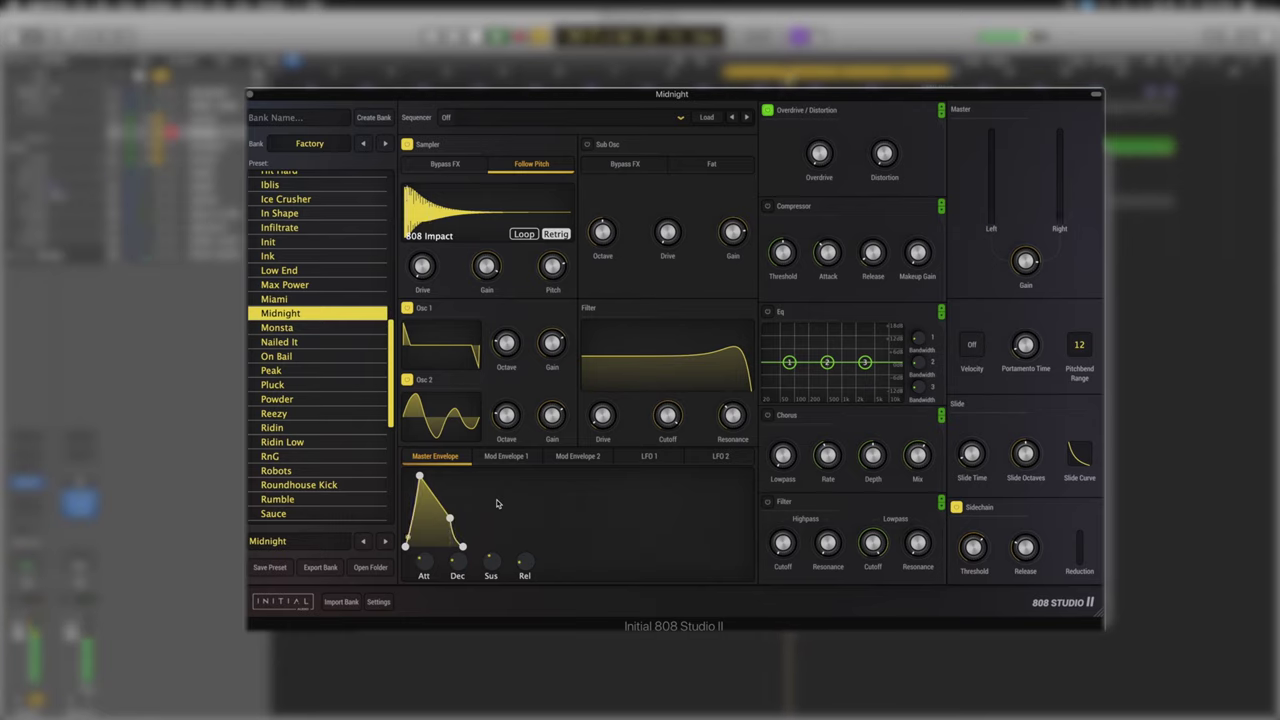
Shorten the master attack, set decay near 359 ms, raise sustain to full, and lengthen the release
left_click_drag(451, 520, 425, 558)
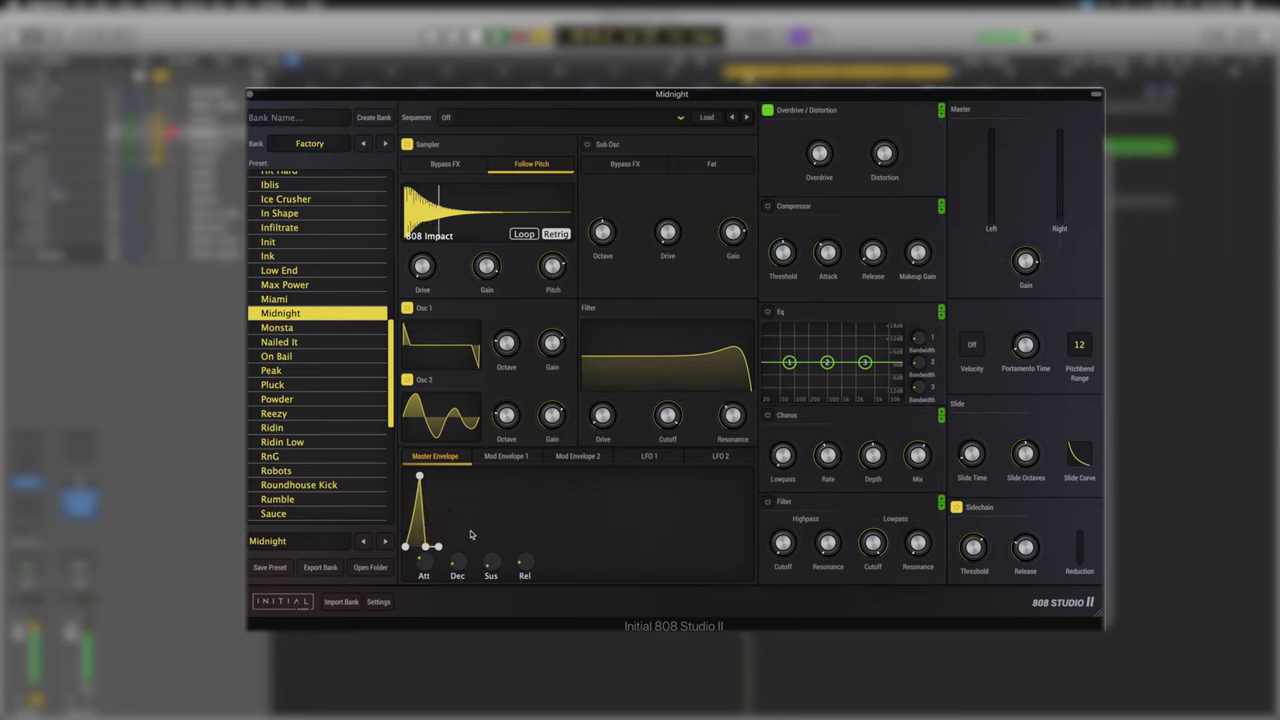
left_click_drag(420, 477, 412, 478)
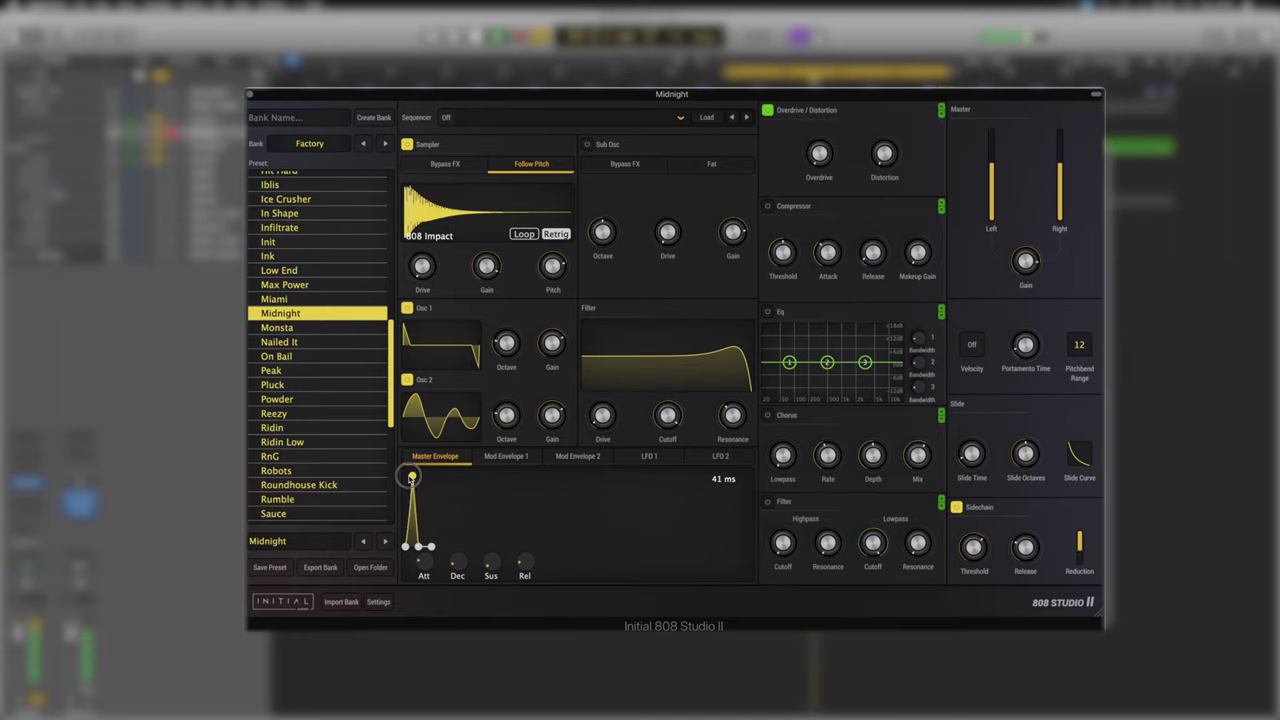
left_click_drag(418, 546, 446, 500)
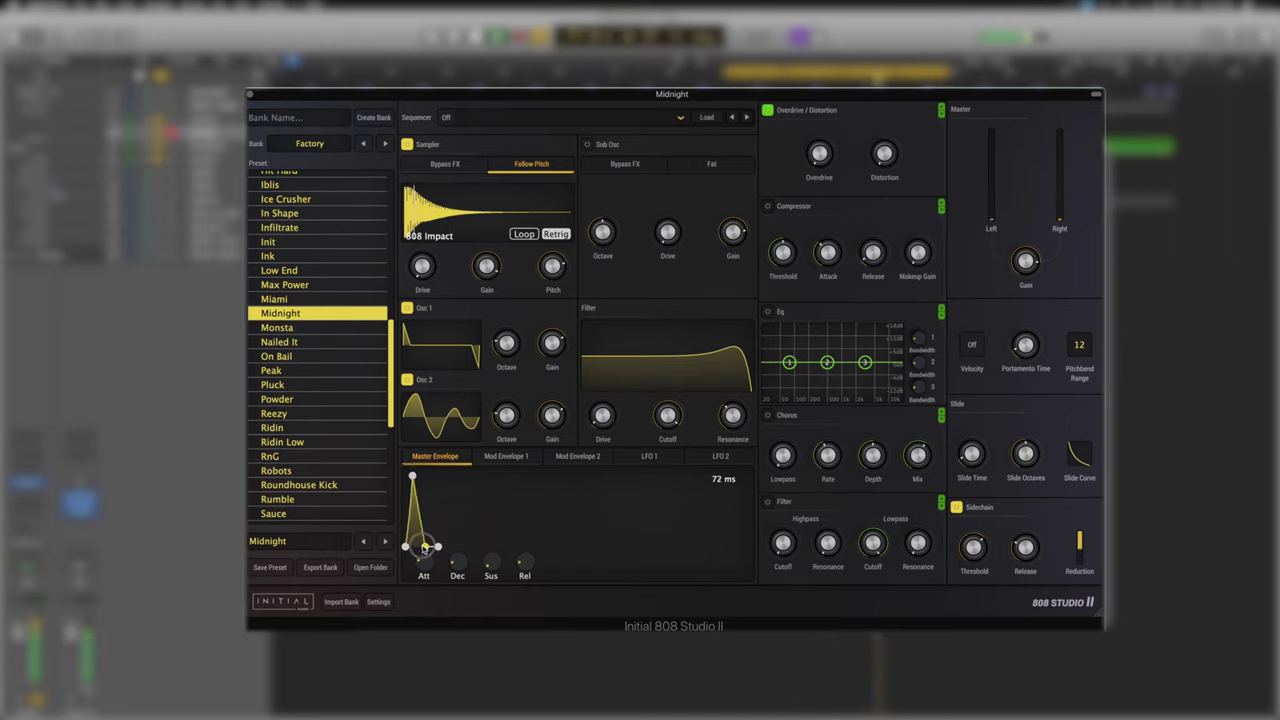
left_click_drag(460, 562, 488, 626)
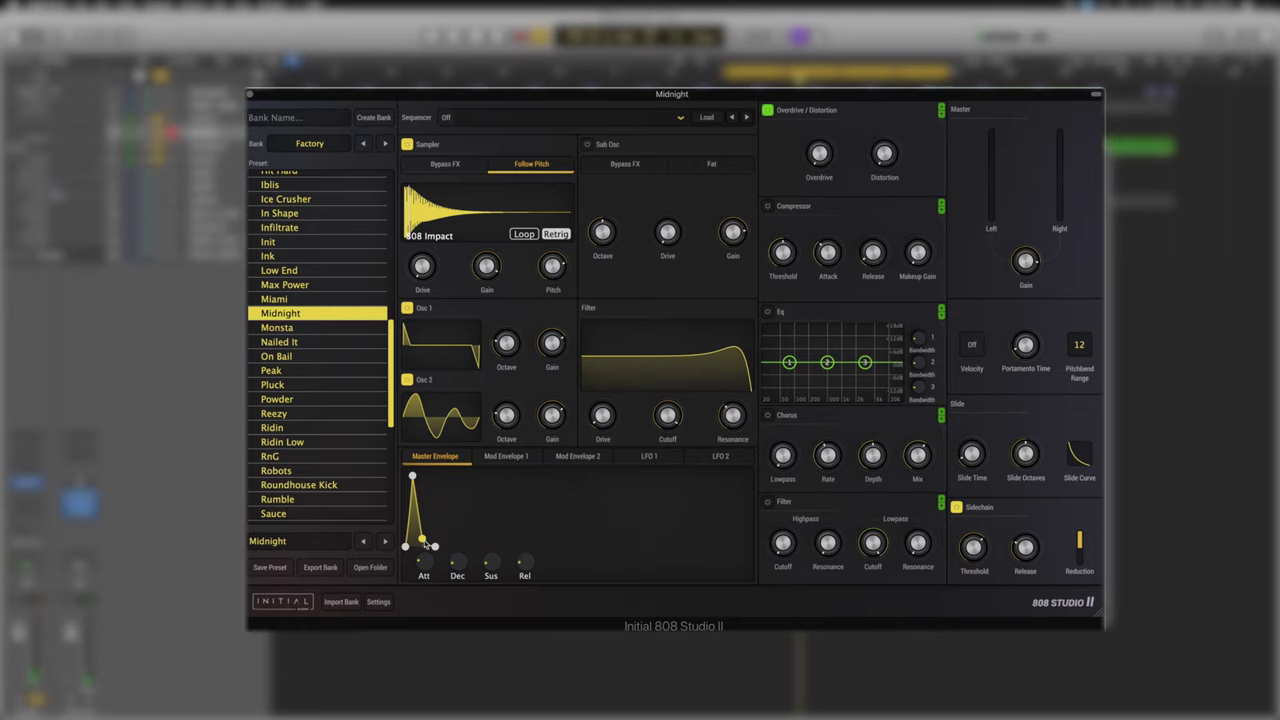
mouse_move(495, 558)
left_click_drag(422, 540, 437, 462)
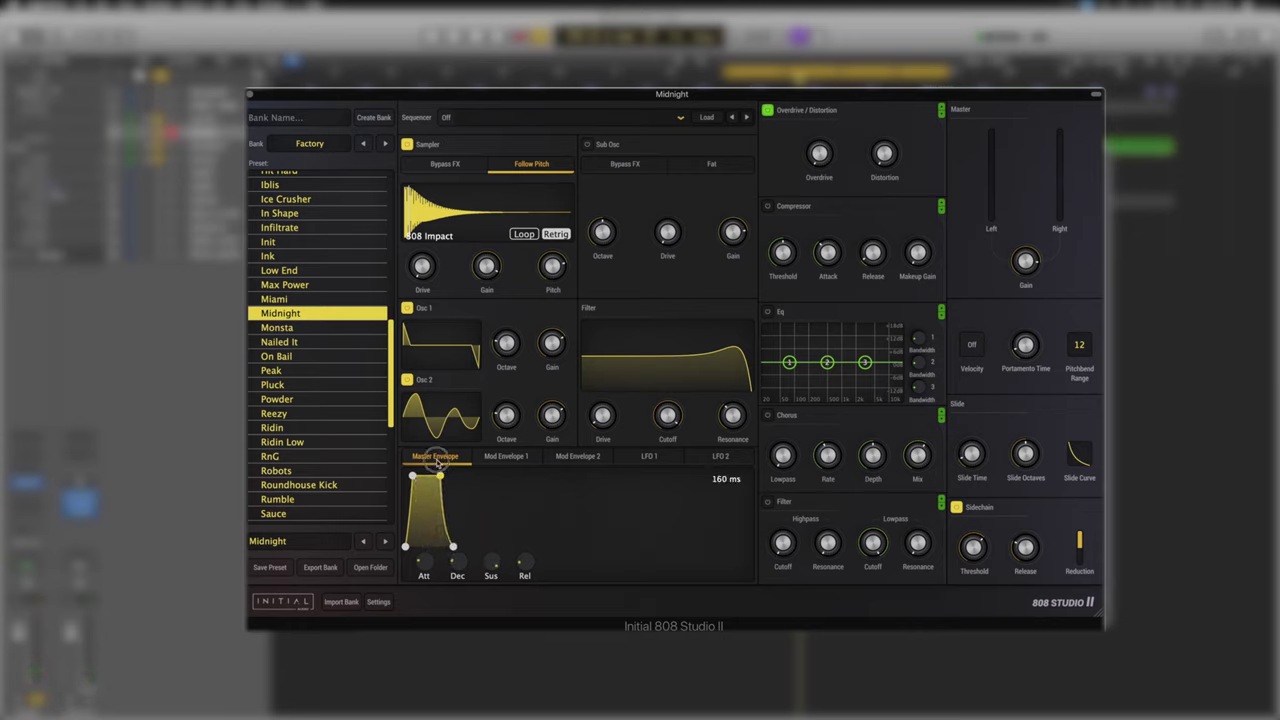
left_click_drag(452, 546, 465, 546)
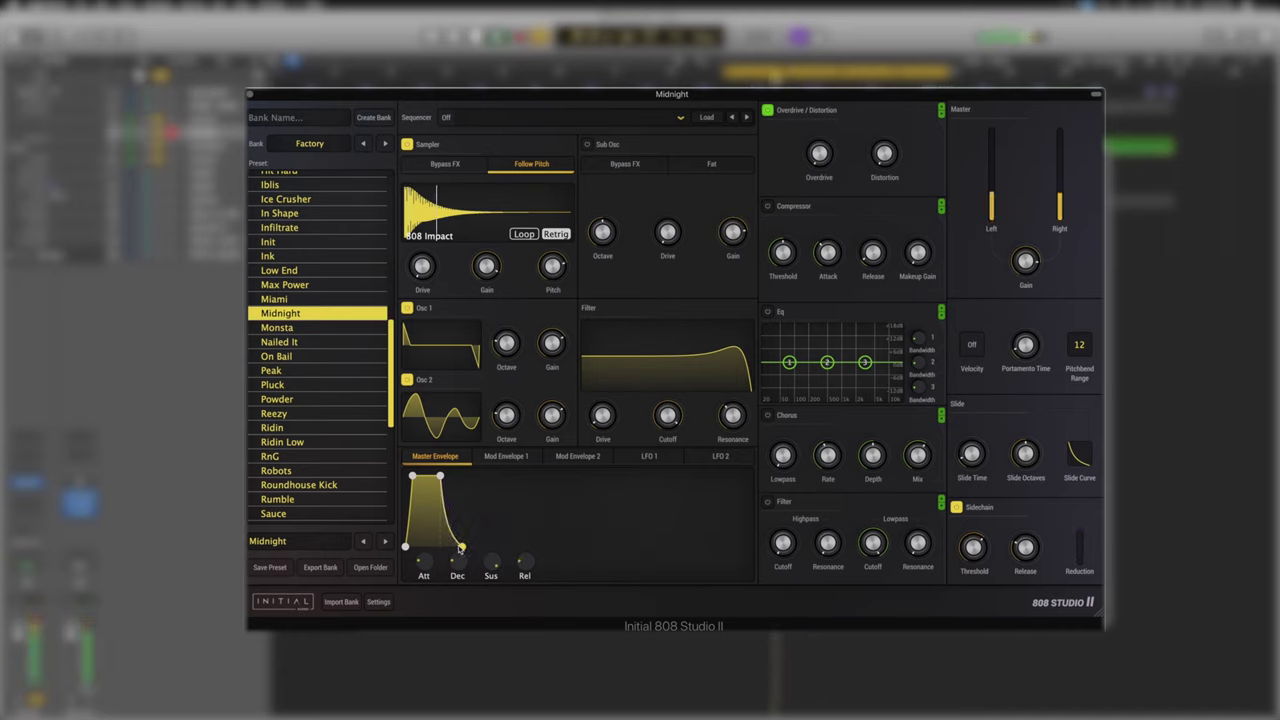
Shorten the release slightly, then route Mod Envelope 1 to Filter Cutoff with a longer attack and negative amount
left_click_drag(461, 548, 436, 550)
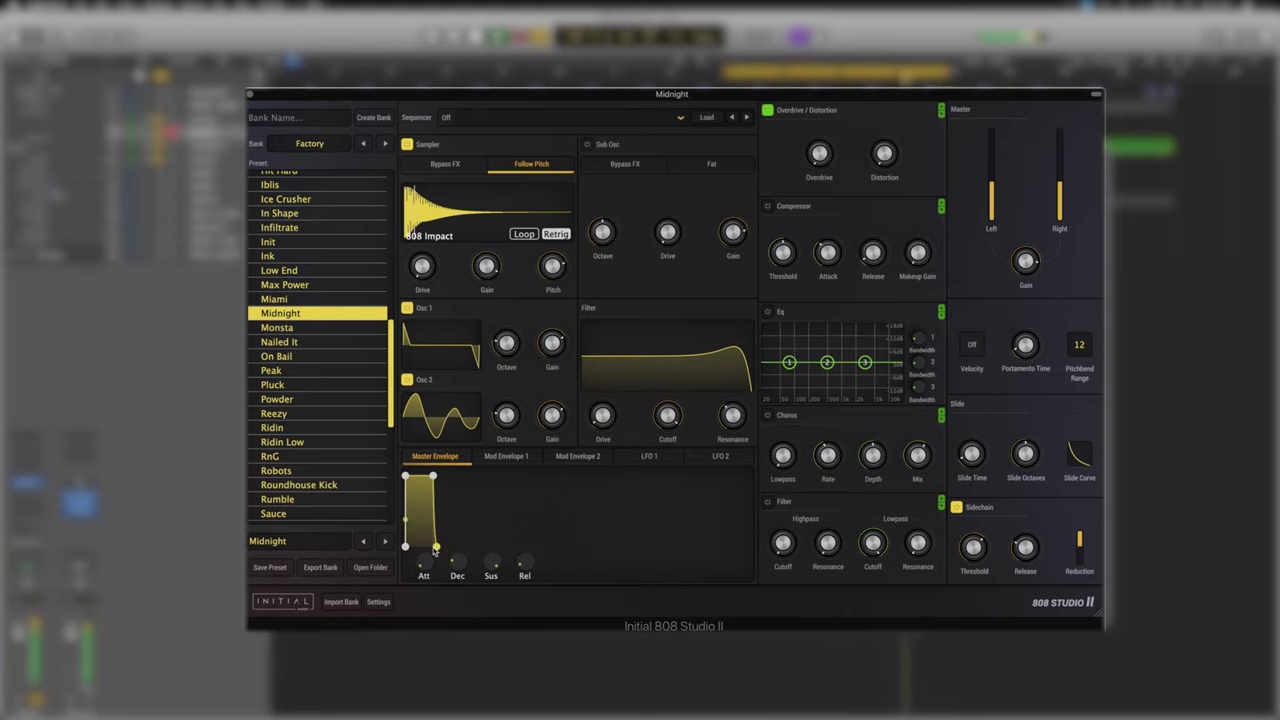
left_click(505, 457)
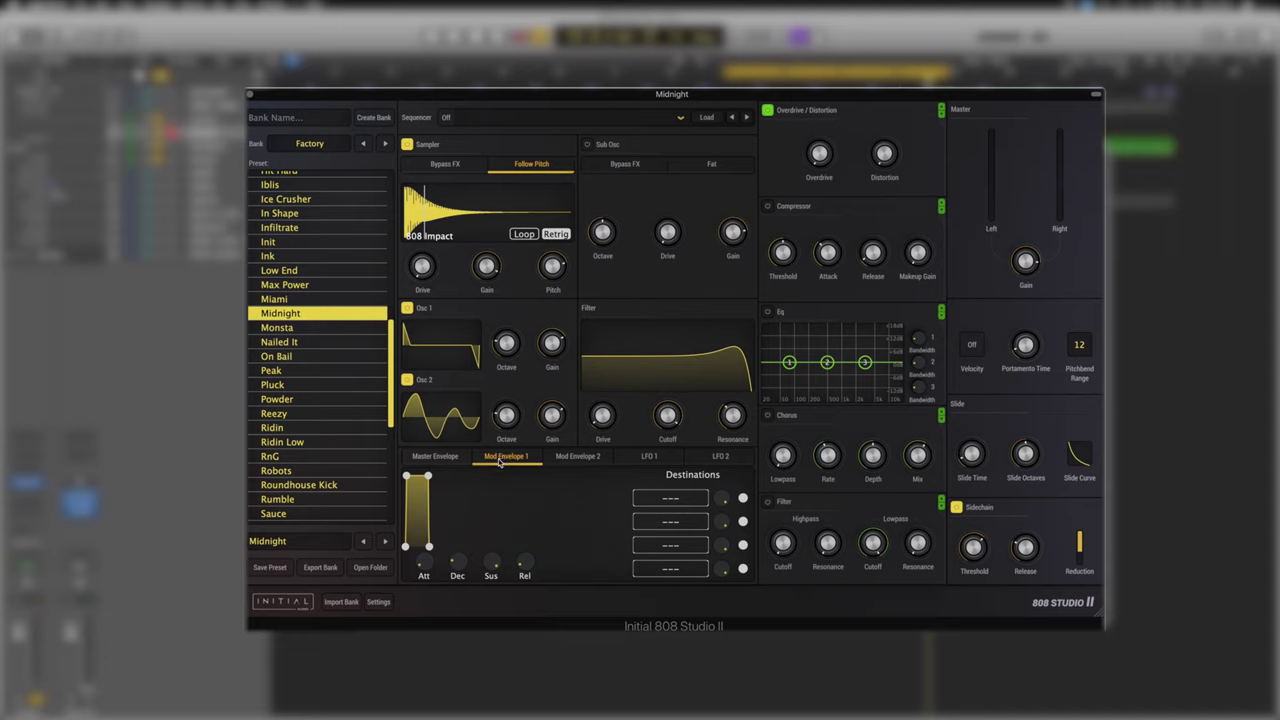
left_click(668, 498)
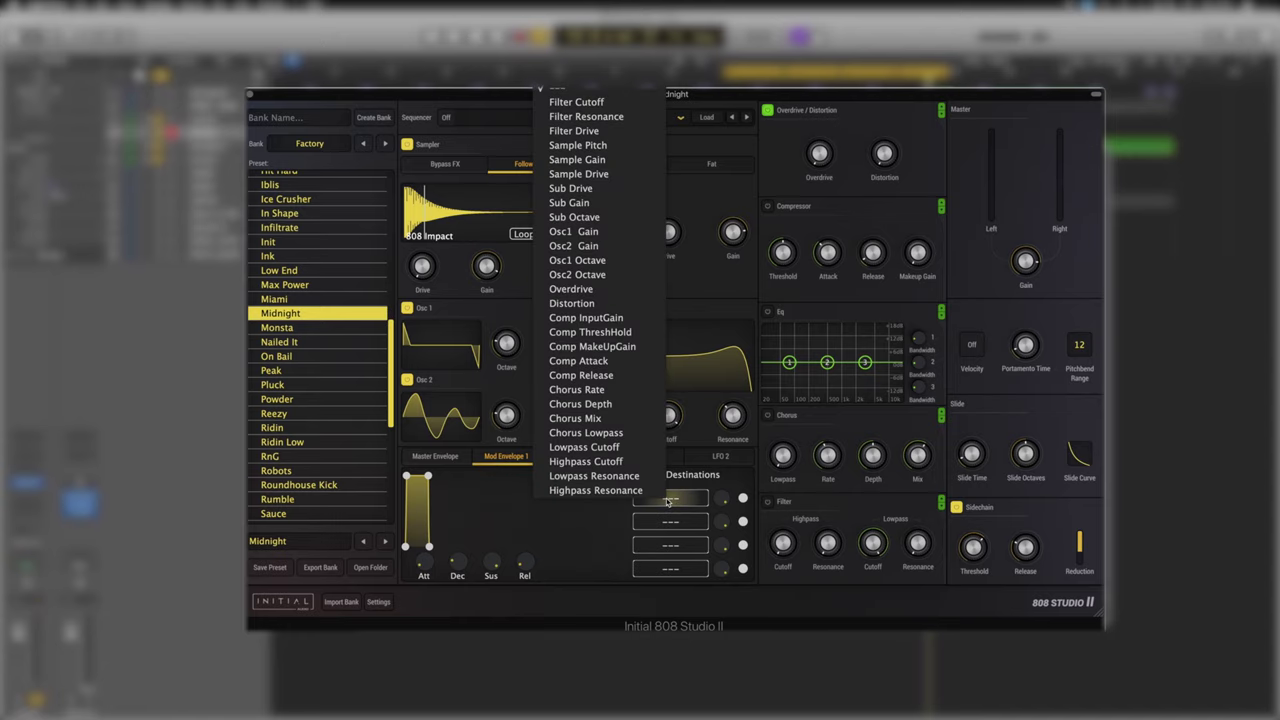
left_click(576, 102)
left_click_drag(432, 477, 486, 481)
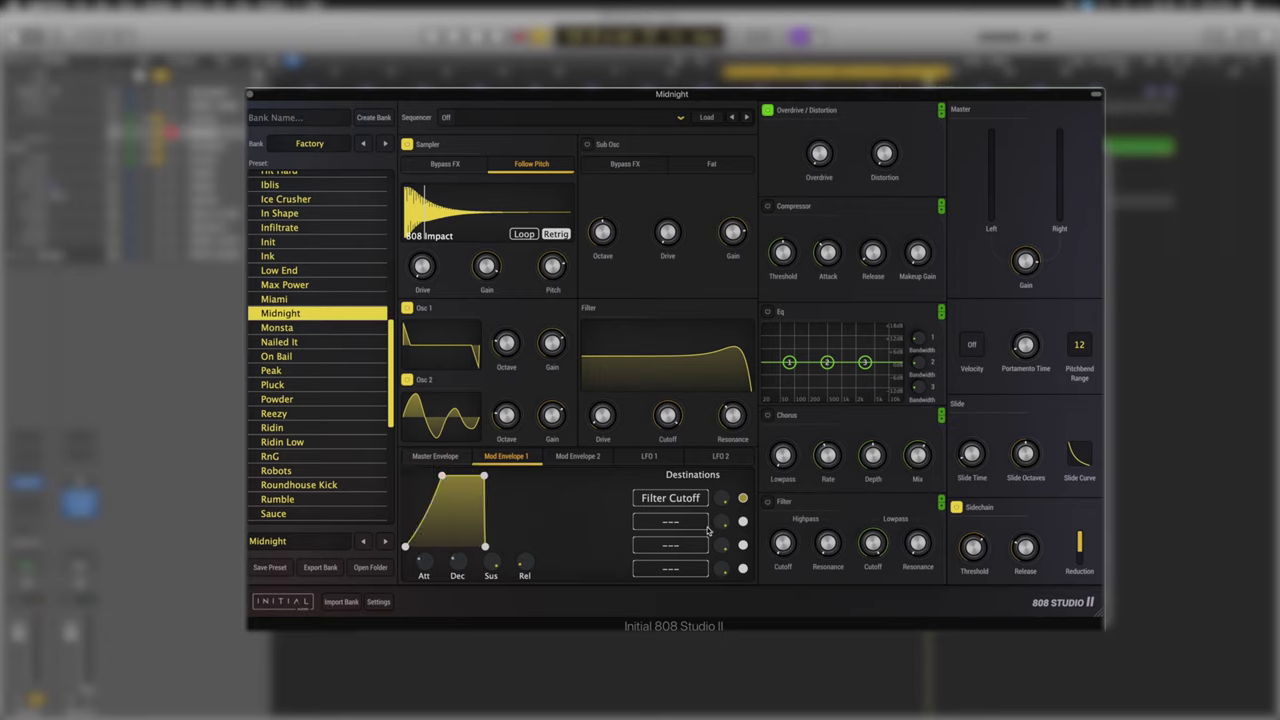
mouse_move(722, 500)
left_mouse_down()
mouse_move(726, 596)
mouse_move(722, 485)
mouse_move(726, 541)
mouse_move(724, 522)
left_mouse_up()
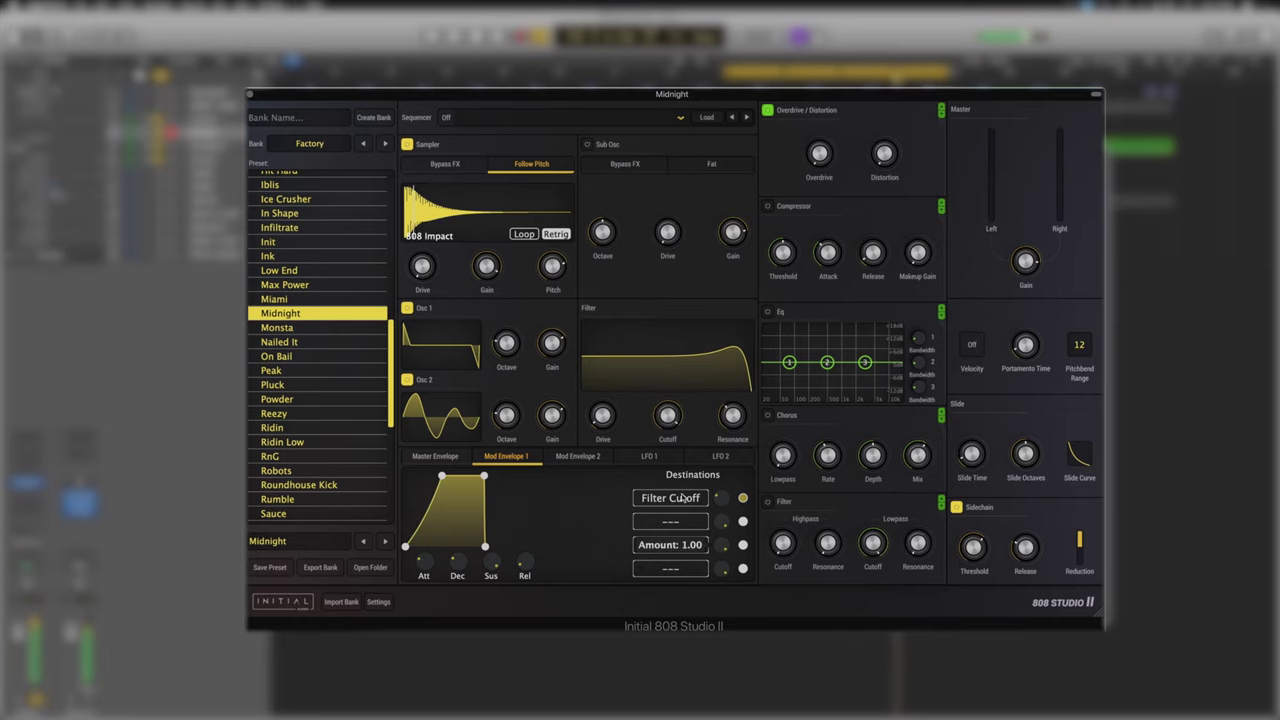
mouse_move(682, 428)
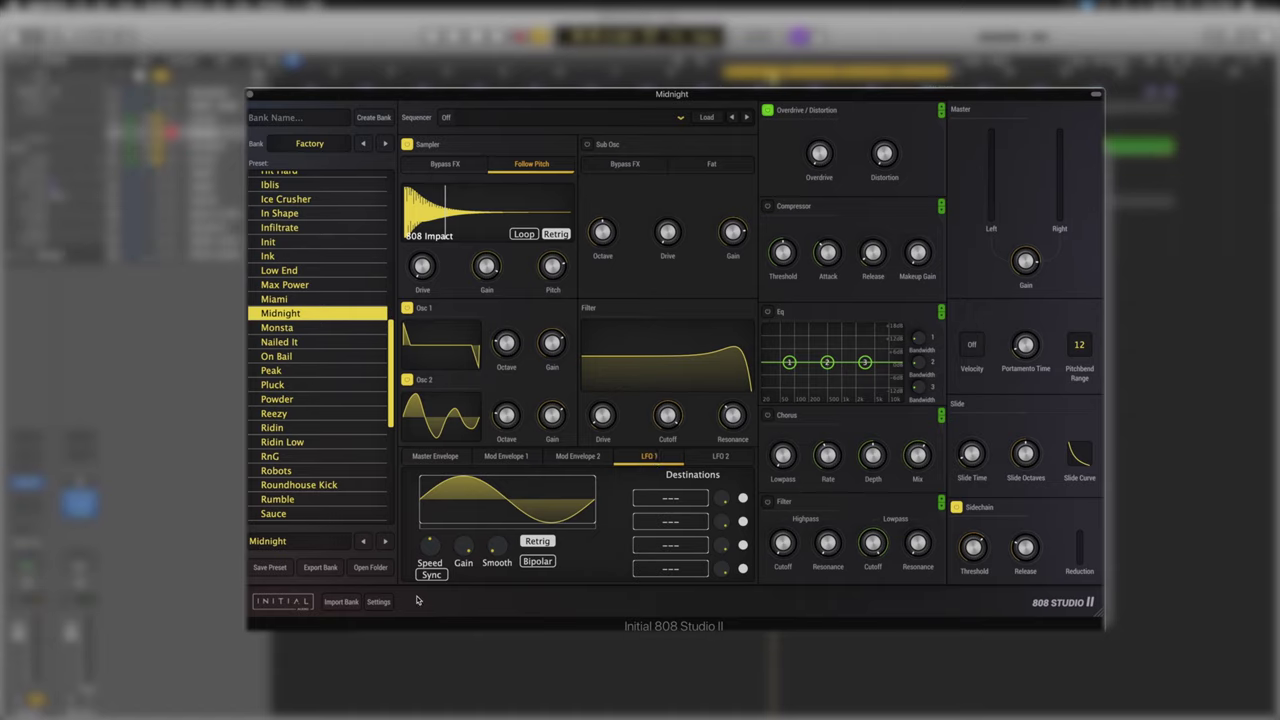
Route LFO 1 to Filter Resonance and set its amount to about 0.24
left_click(647, 502)
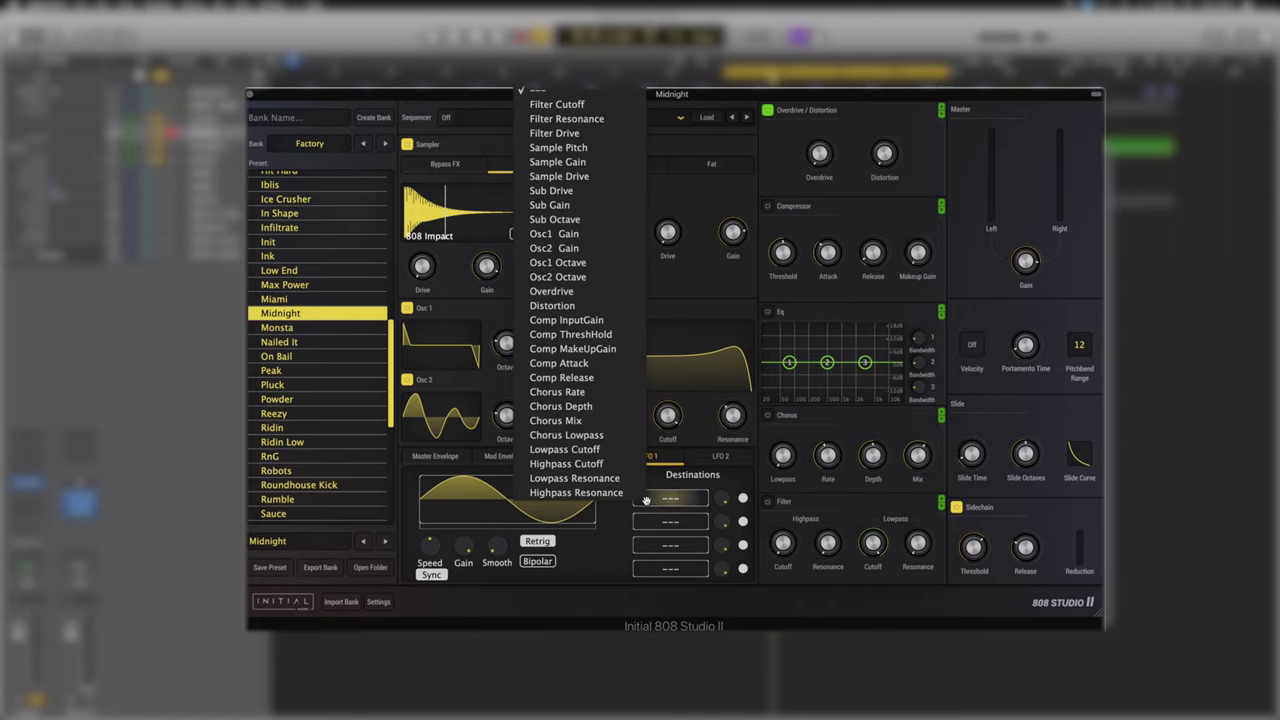
left_click(590, 120)
mouse_move(726, 505)
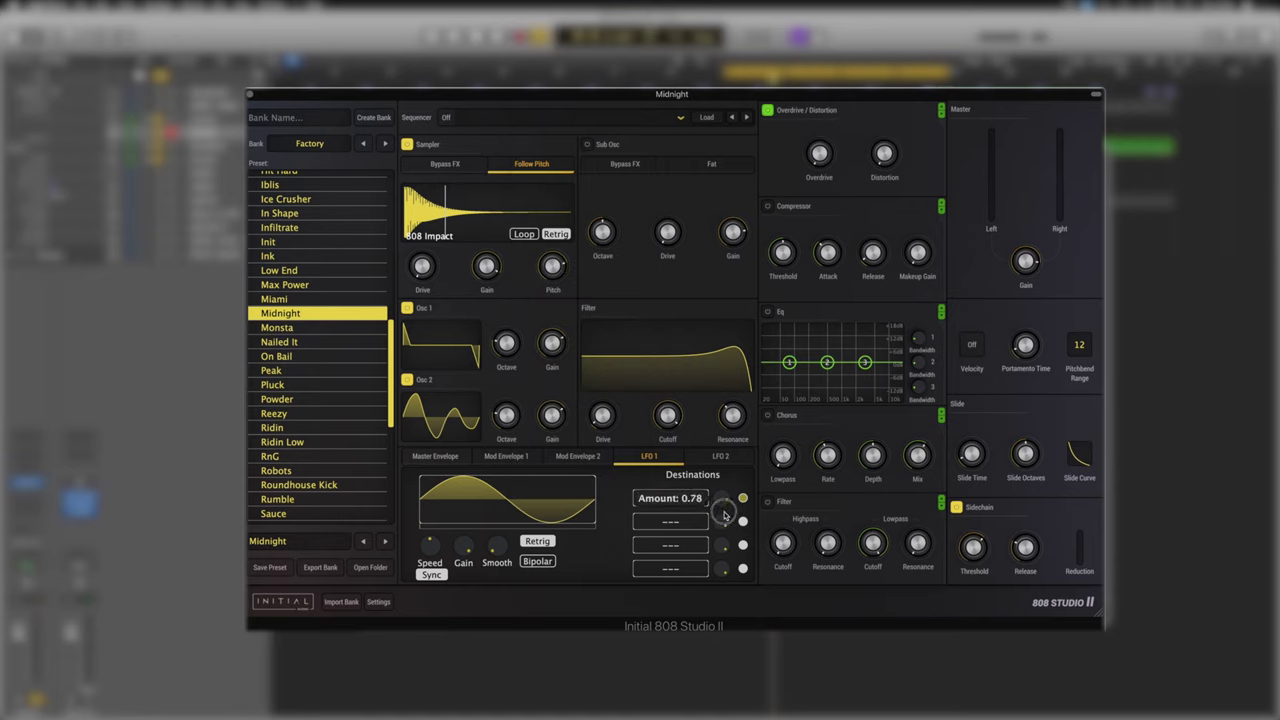
left_click_drag(726, 514, 726, 528)
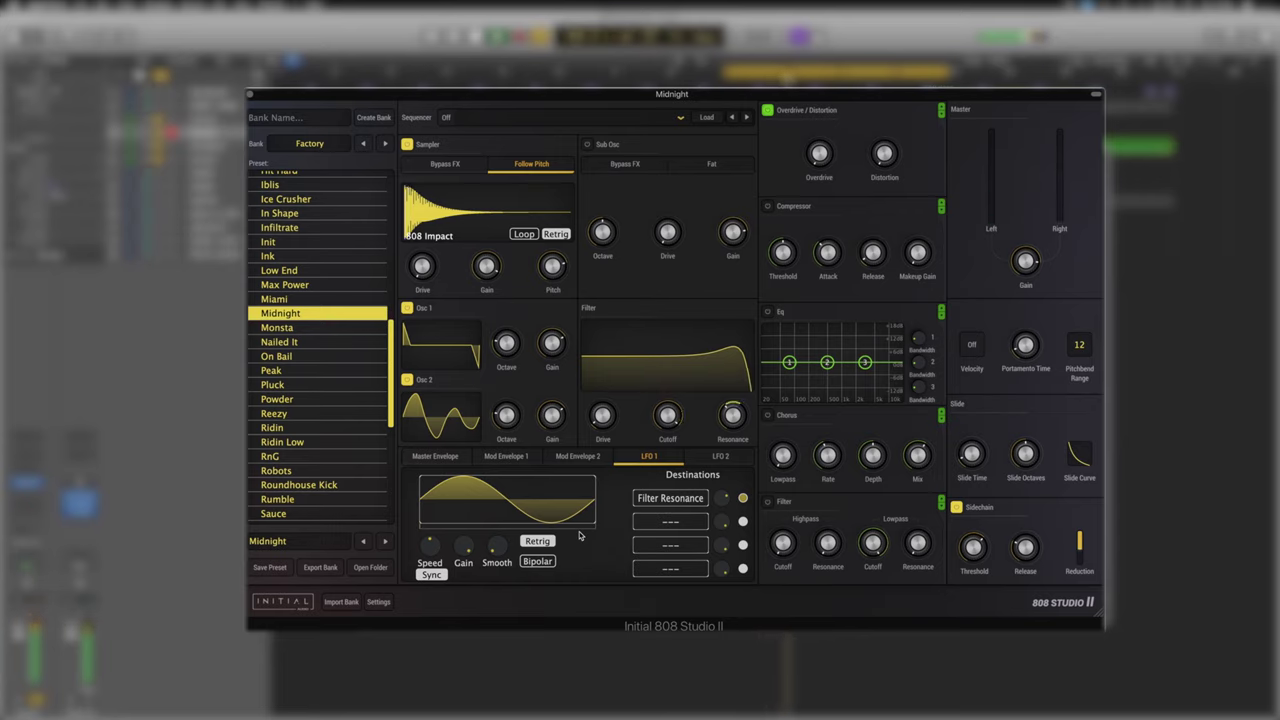
mouse_move(727, 419)
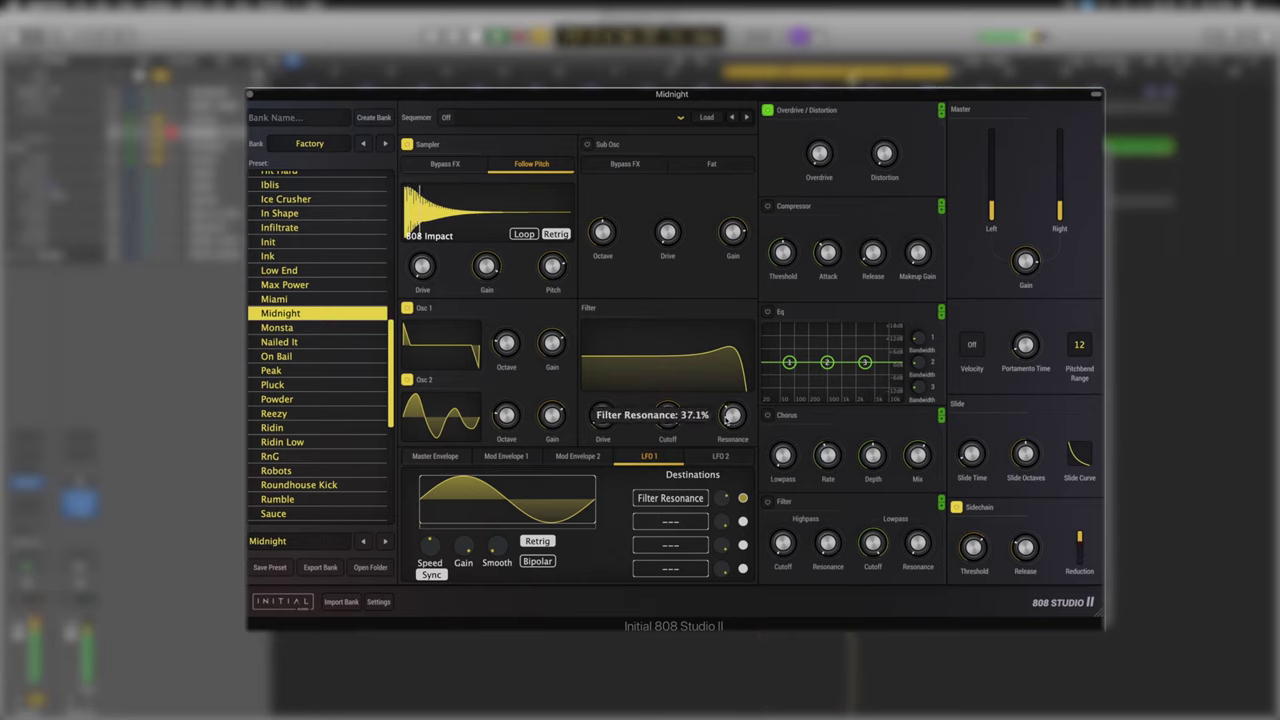
mouse_move(724, 506)
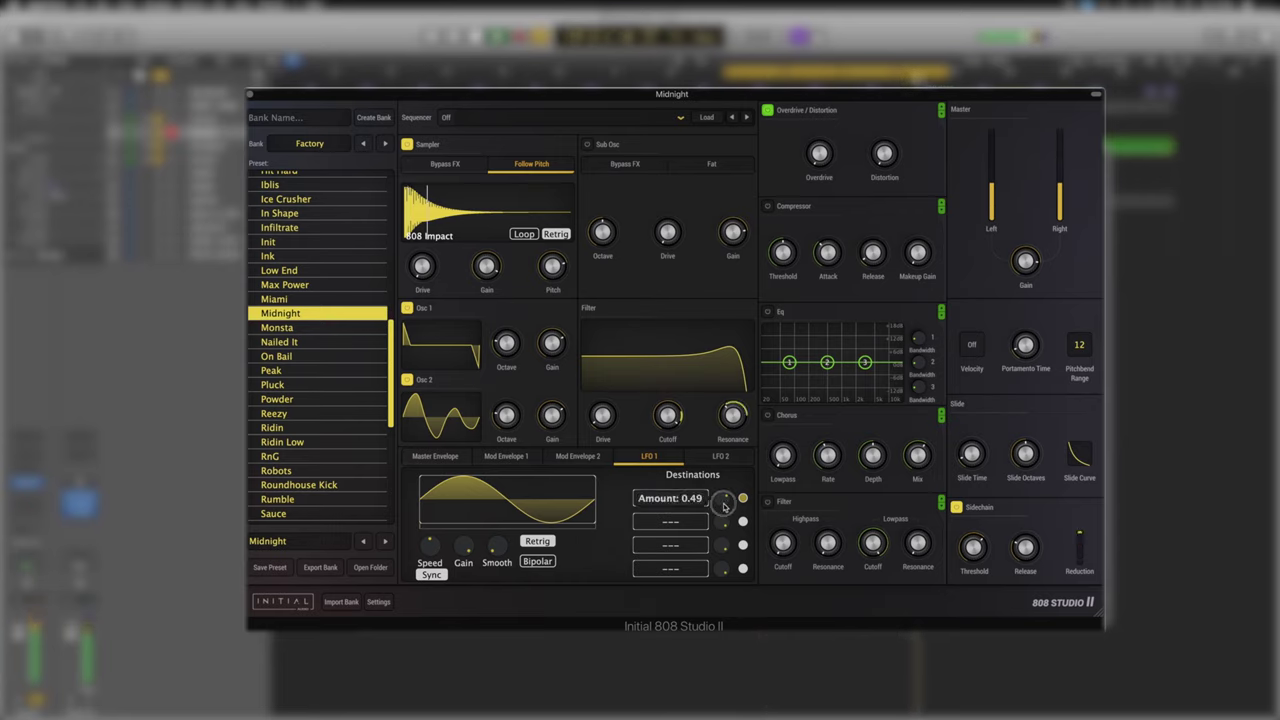
mouse_move(724, 506)
left_mouse_down()
mouse_move(725, 548)
mouse_move(730, 508)
left_mouse_up()
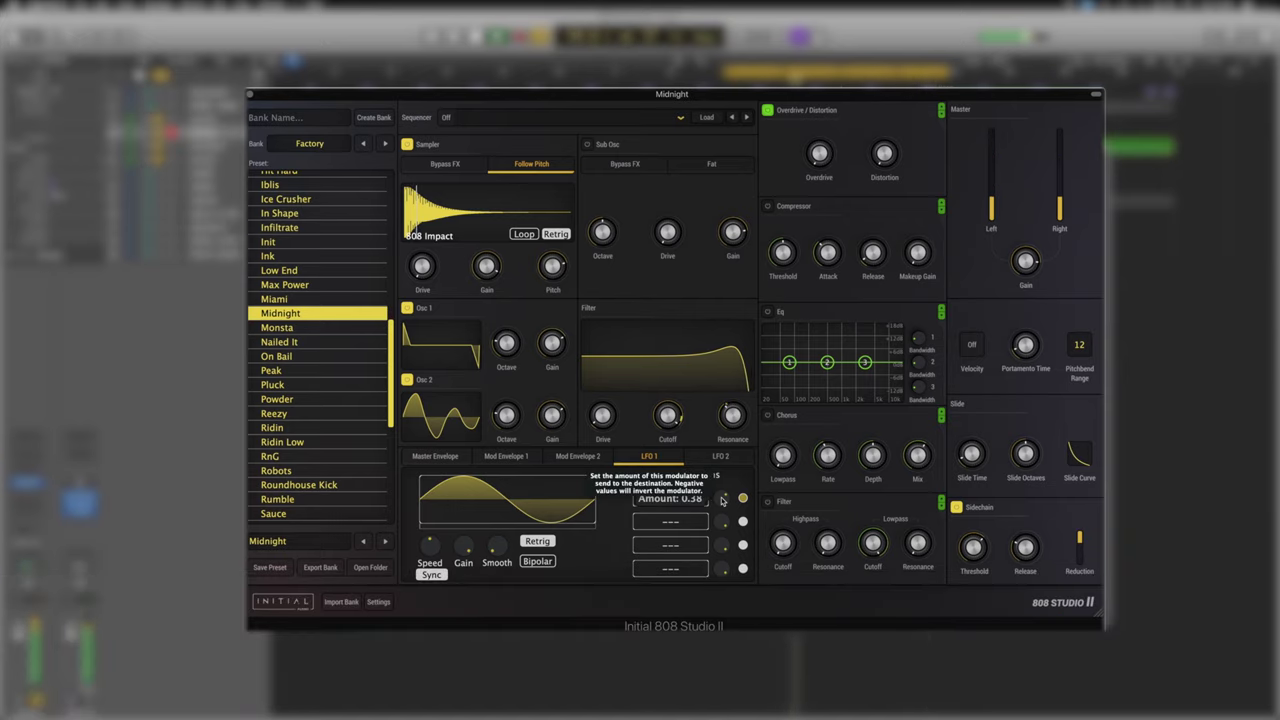
left_click_drag(725, 507, 722, 518)
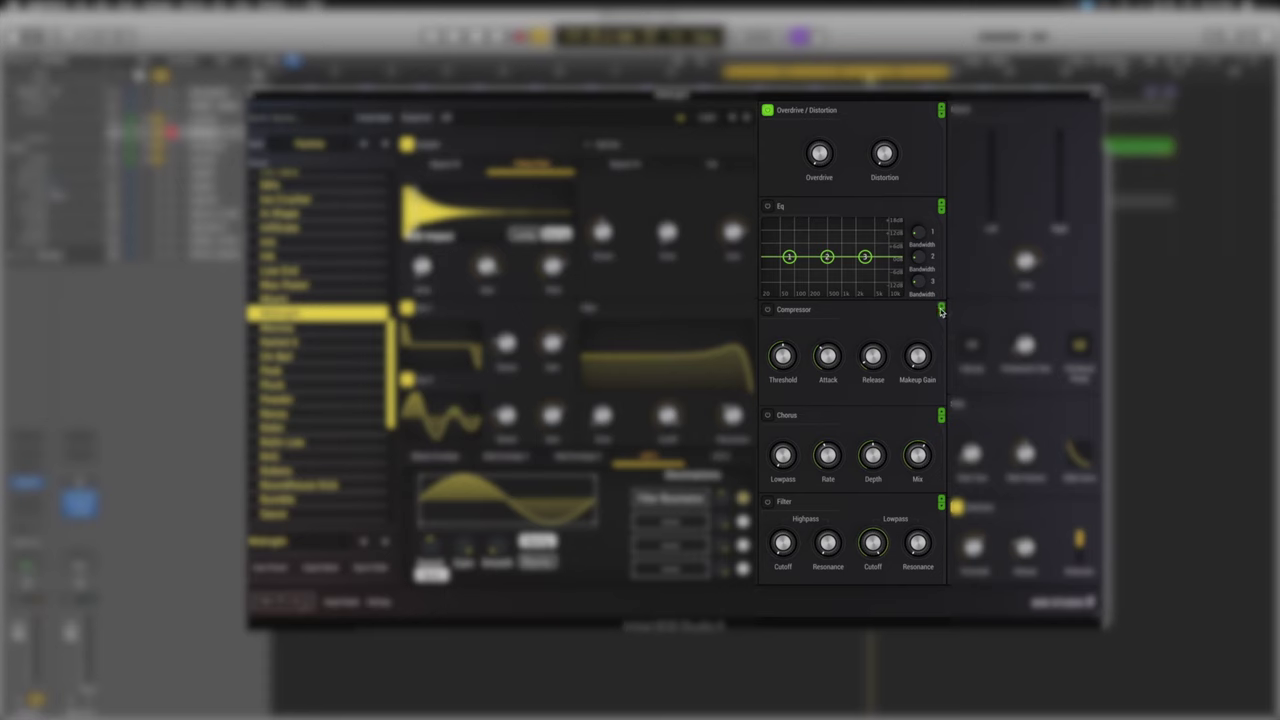
Move Compressor to the top and Eq to the end, then enable Eq with a mid boost and low cut
left_click(940, 309)
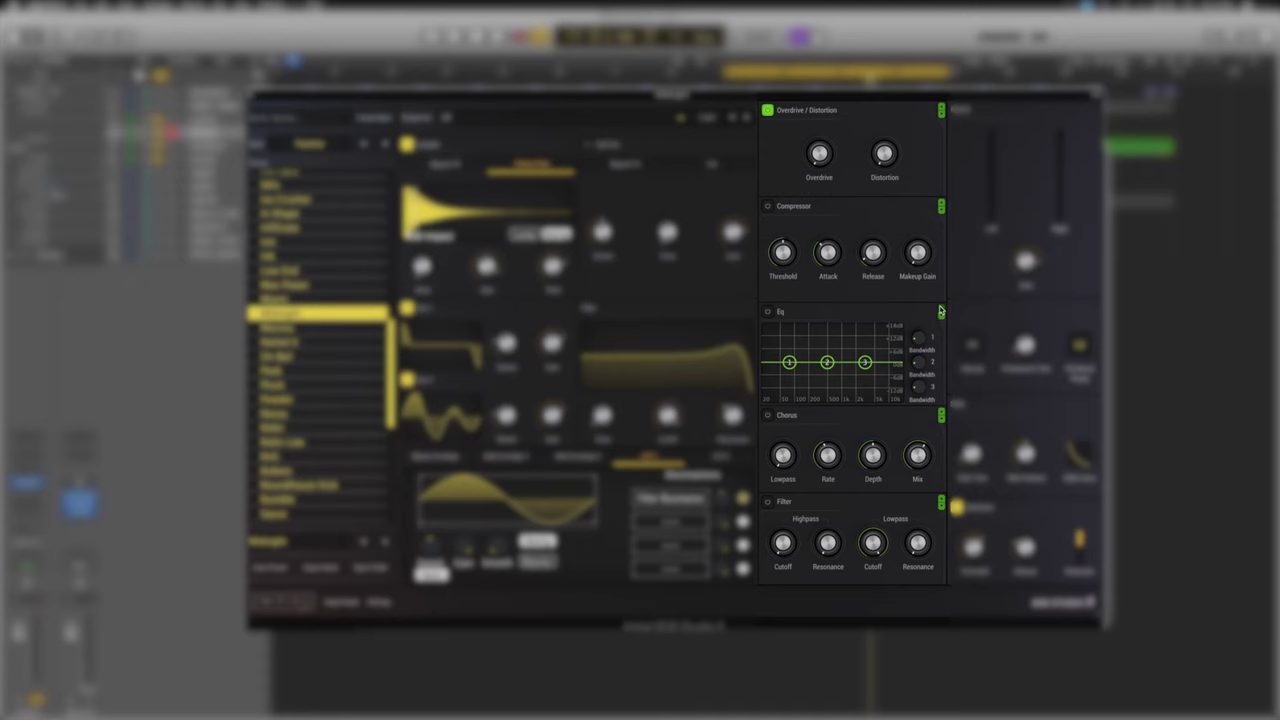
left_click(942, 207)
left_click(941, 315)
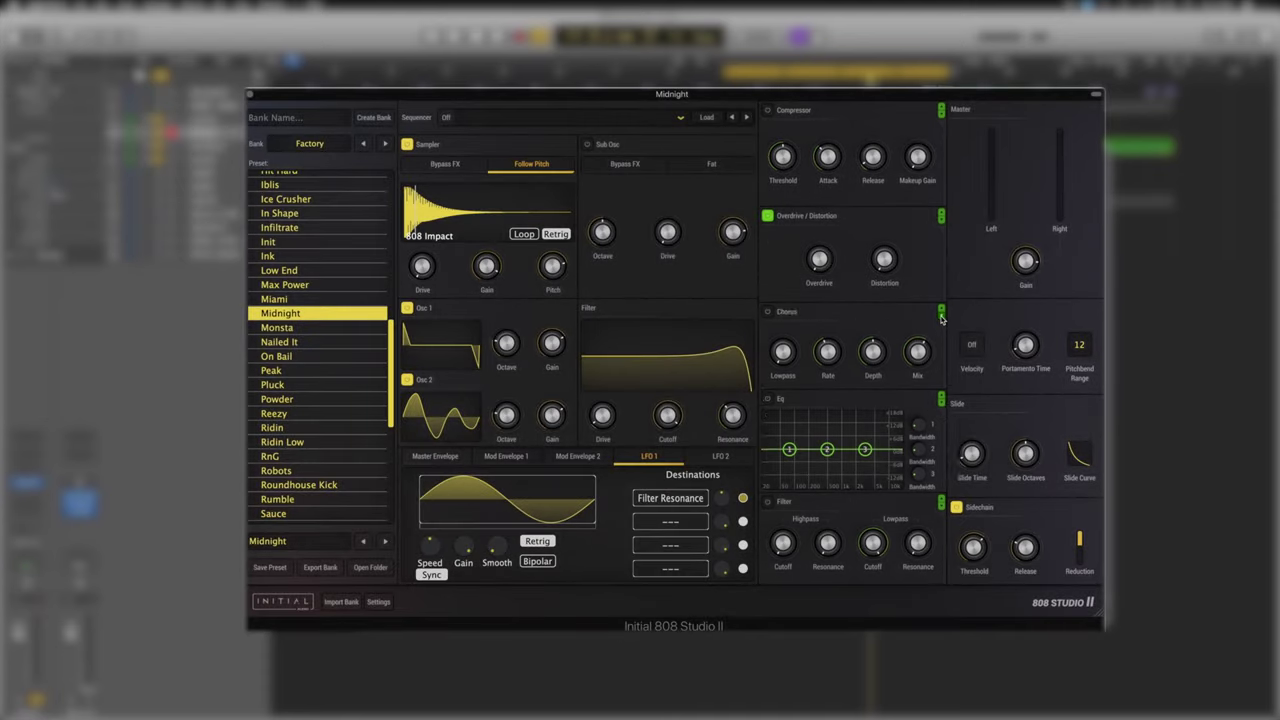
left_click(941, 315)
left_click_drag(941, 318, 941, 492)
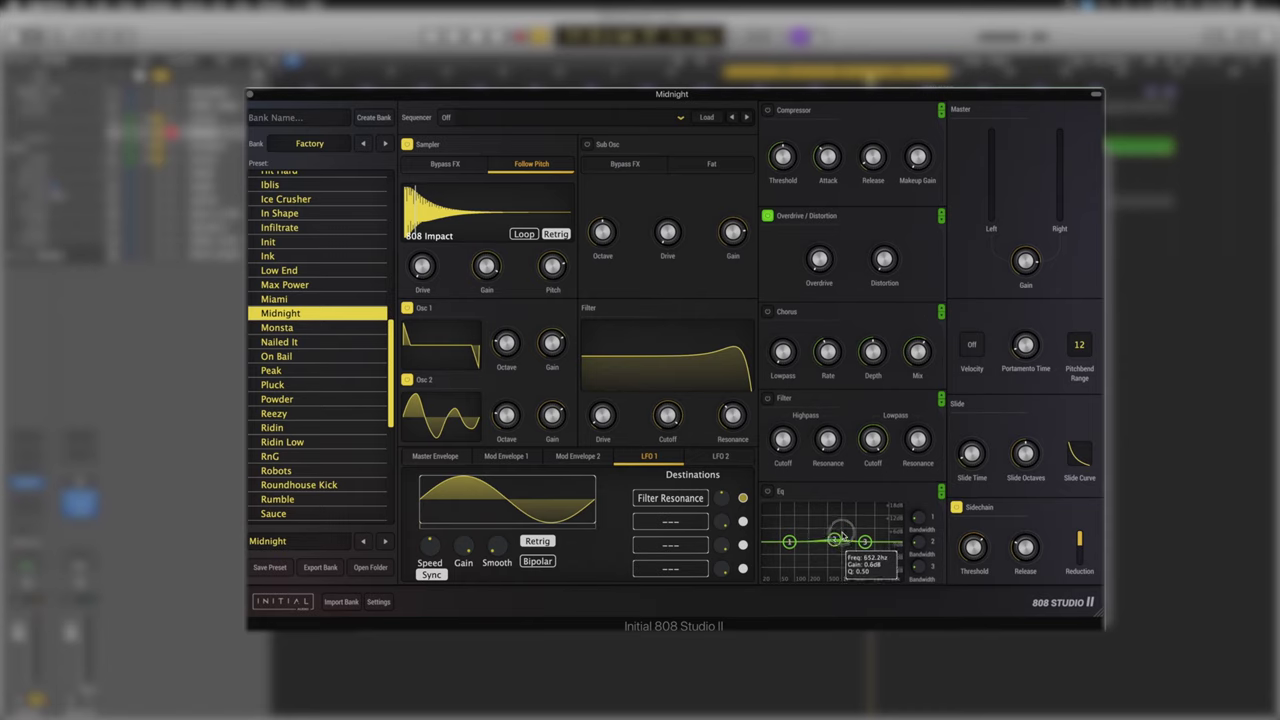
left_click_drag(827, 541, 881, 541)
left_click(767, 491)
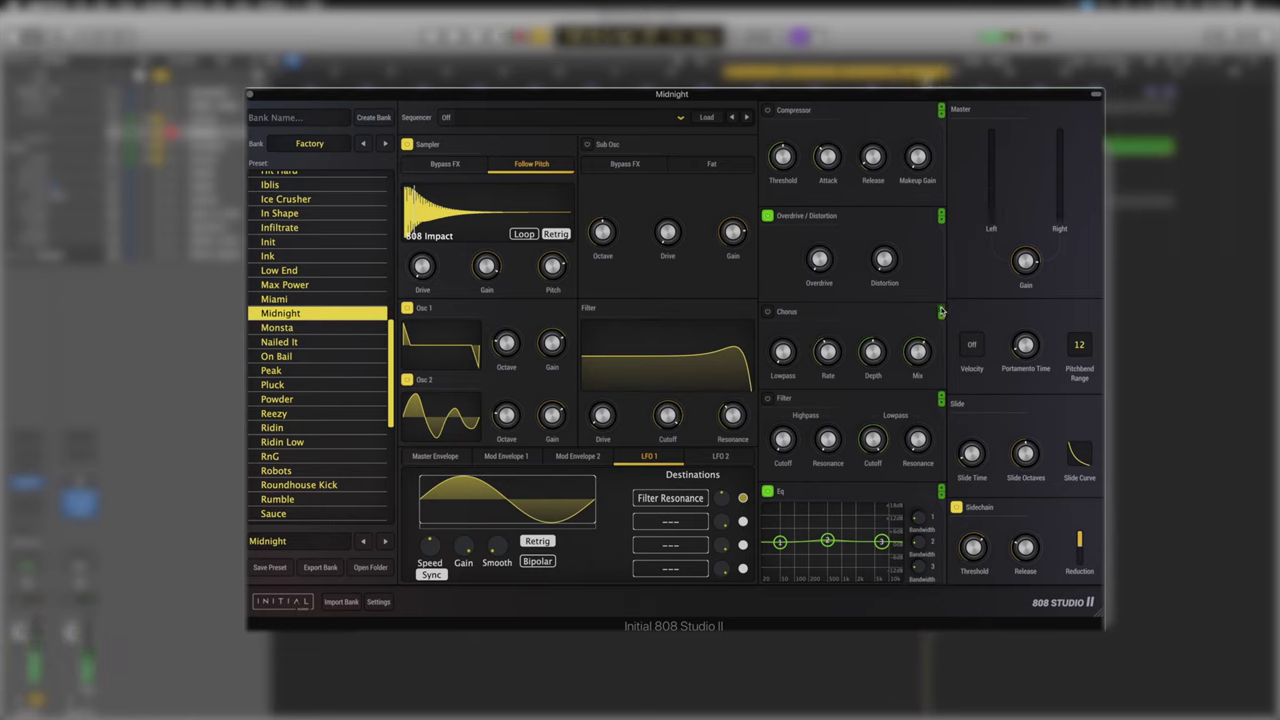
Place Chorus above Overdrive/Distortion, set Chorus rate 0.02 Hz, adjust mix, set depth 14.7 ms, and Overdrive 2.79
left_click_drag(941, 312, 908, 307)
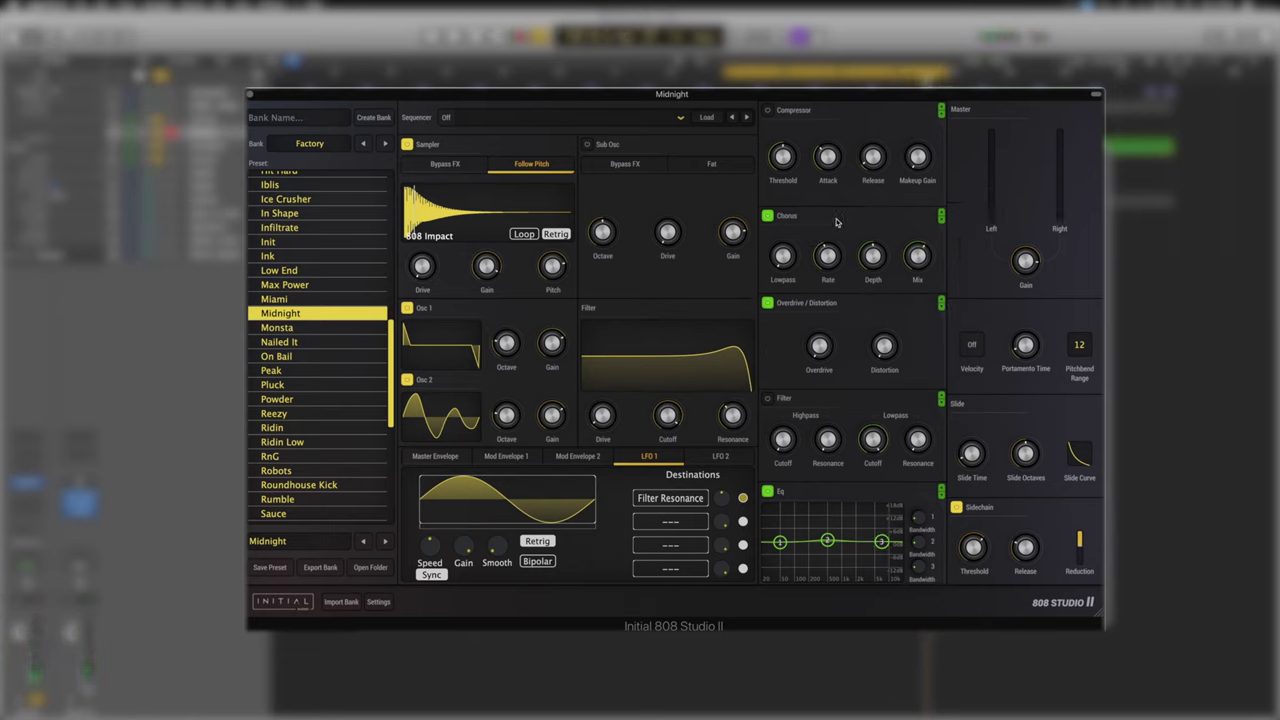
mouse_move(840, 270)
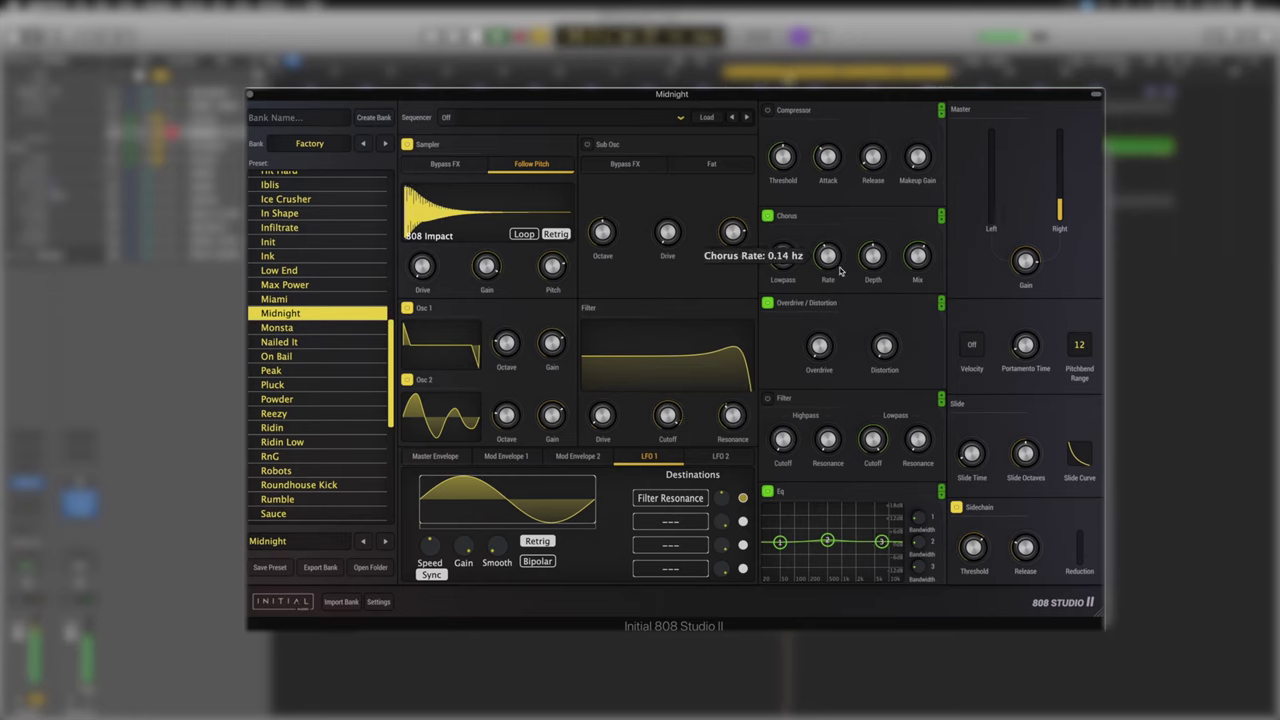
left_click_drag(840, 270, 838, 303)
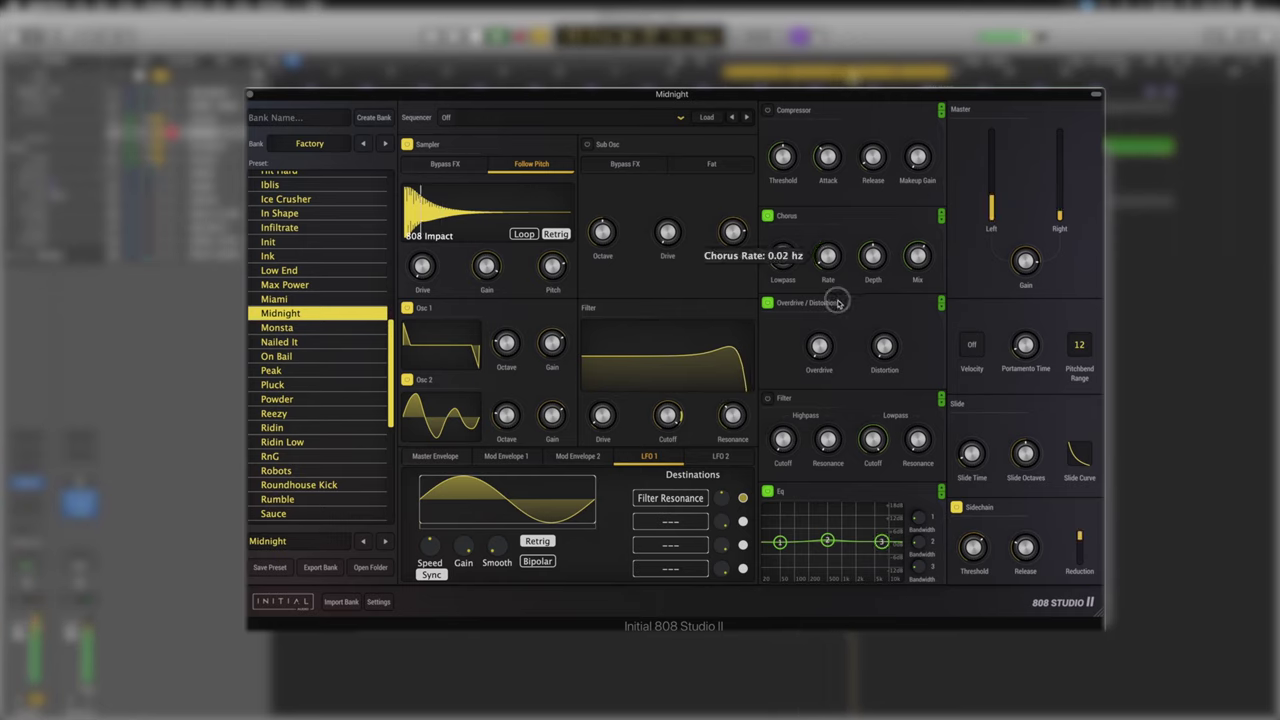
left_click_drag(917, 256, 925, 292)
left_click_drag(872, 256, 872, 248)
mouse_move(819, 345)
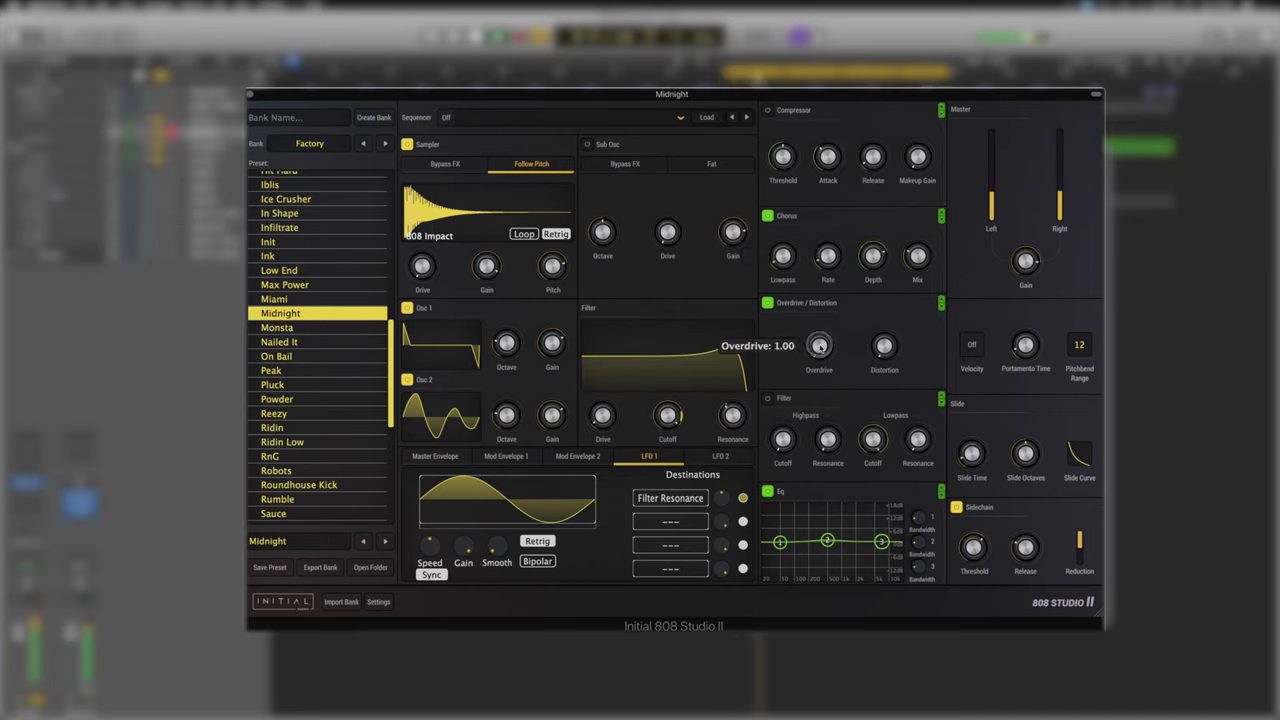
left_click_drag(819, 345, 824, 295)
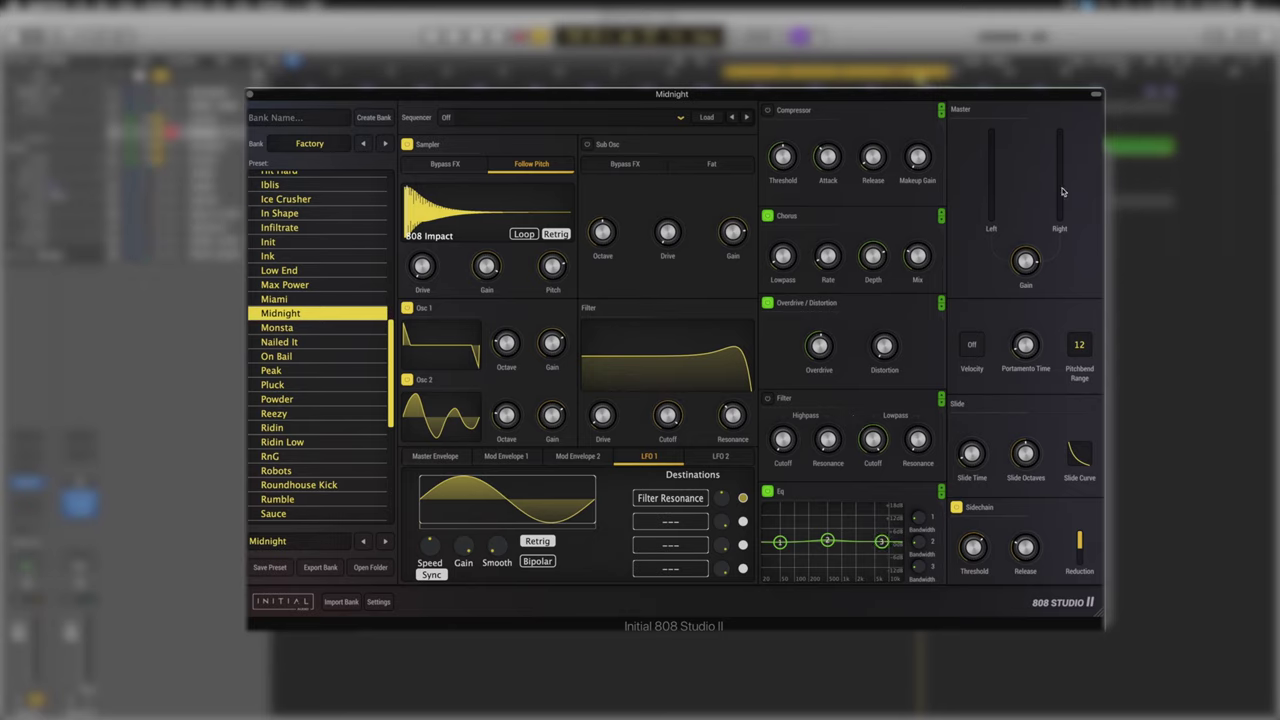
Review the Portamento and Pitchbend settings, then reshape the Slide Curve to about 31.7%
mouse_move(1030, 265)
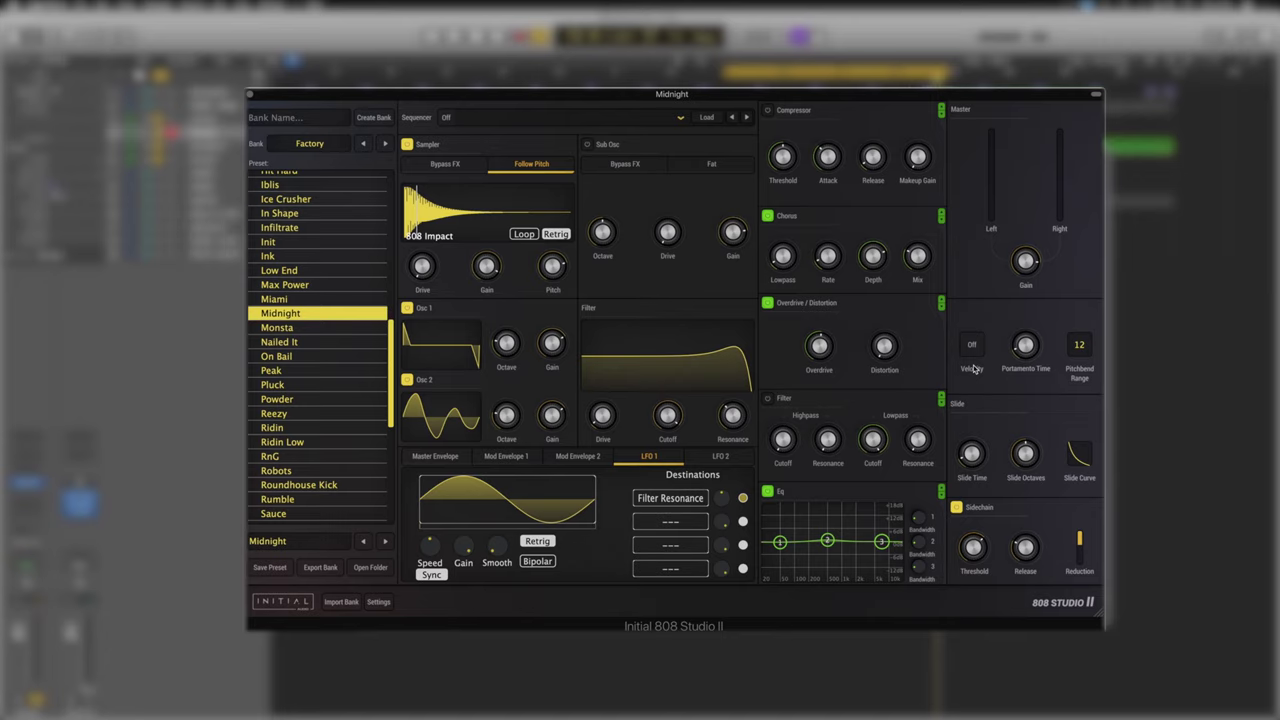
mouse_move(1031, 355)
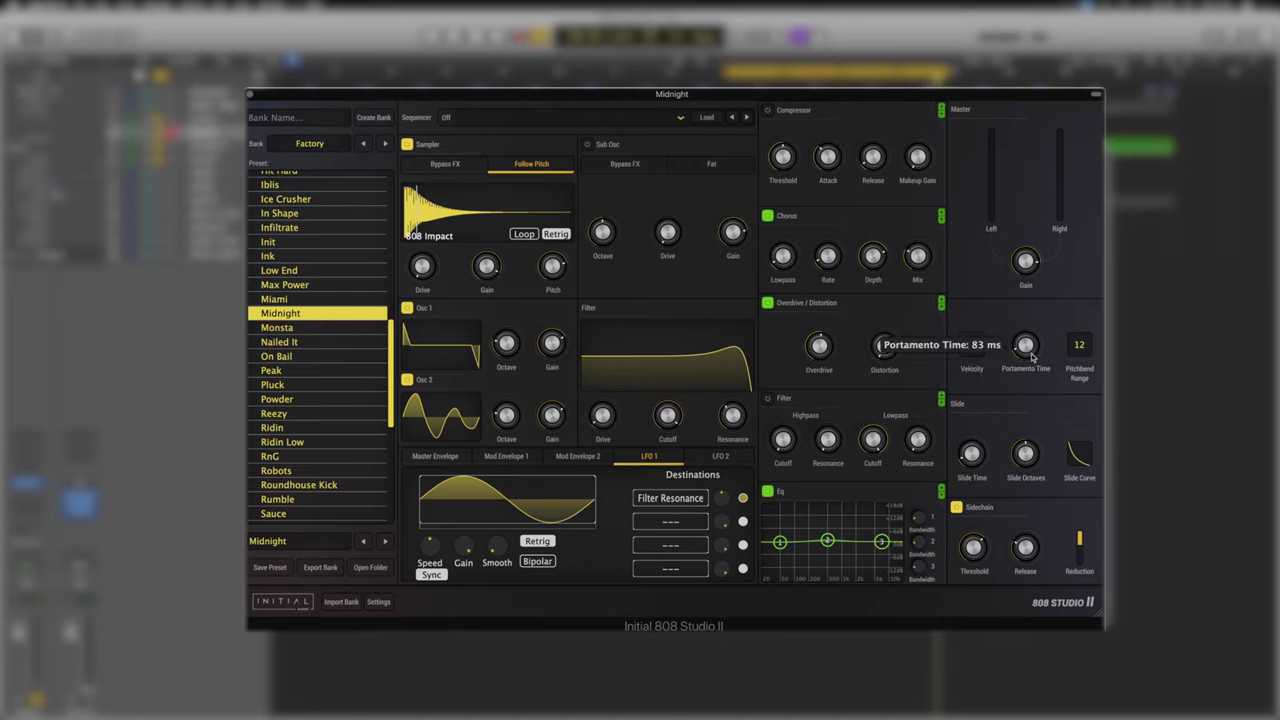
mouse_move(1084, 357)
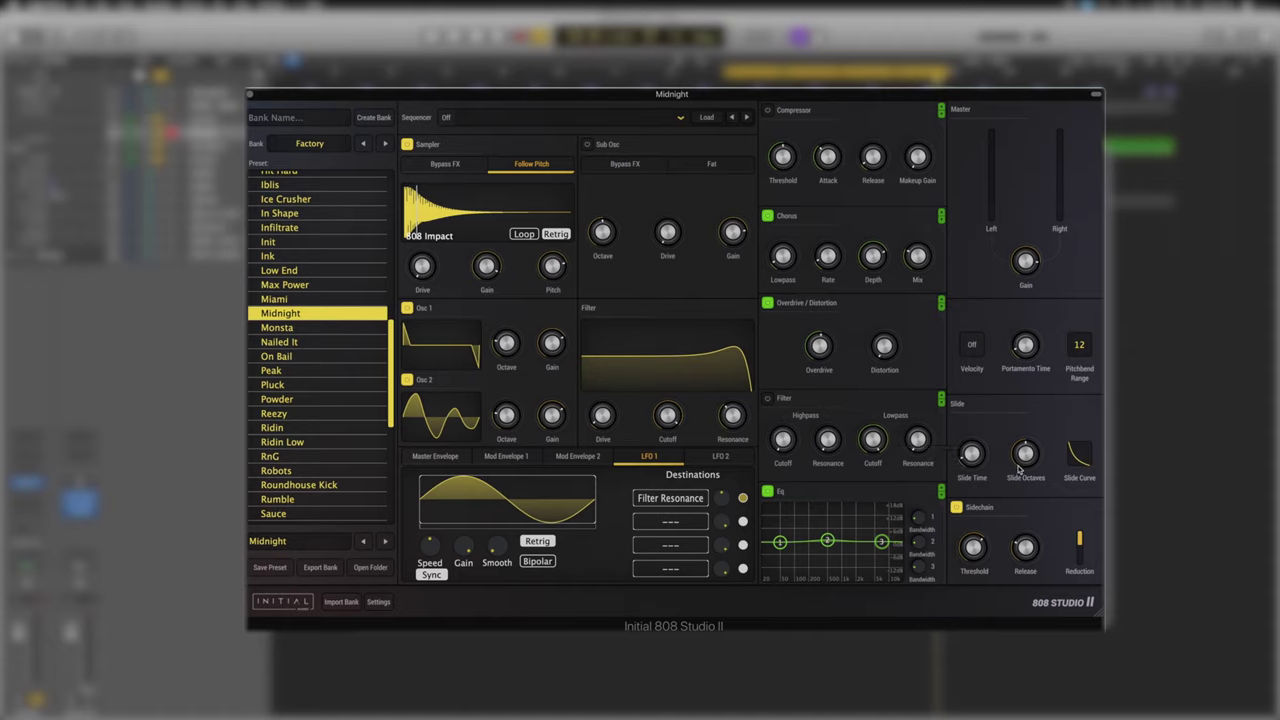
mouse_move(1022, 457)
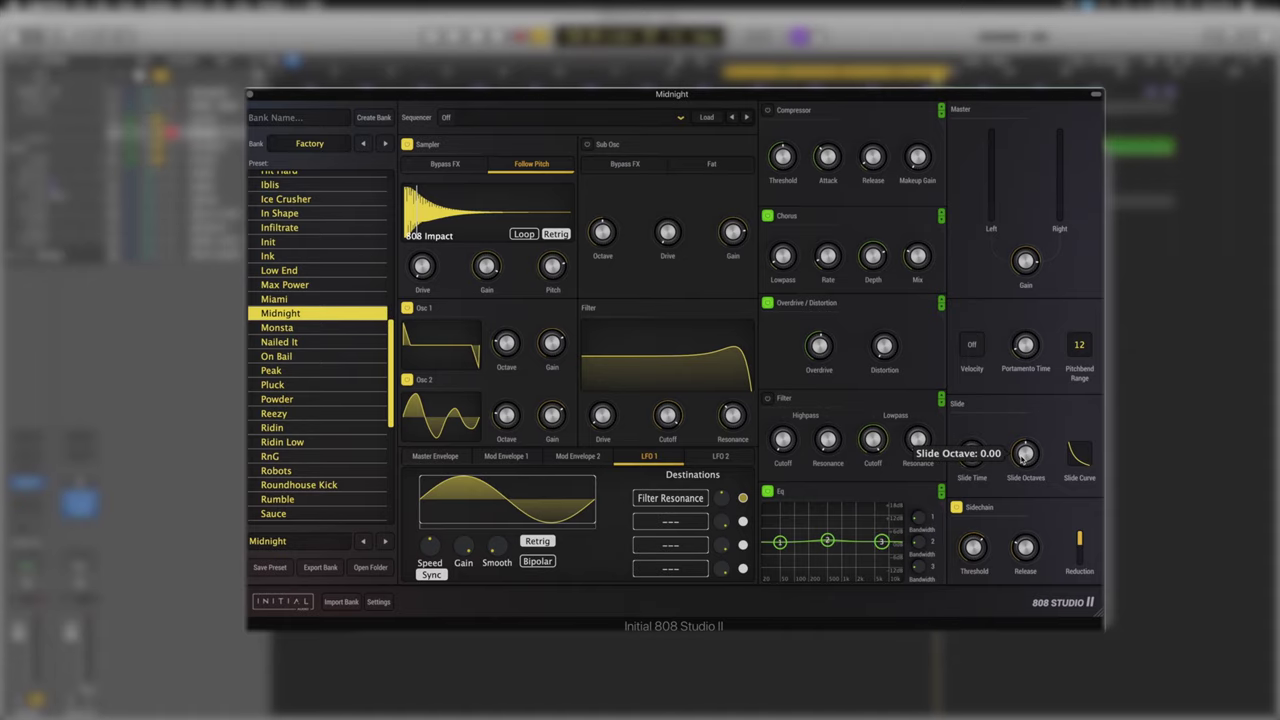
mouse_move(1078, 461)
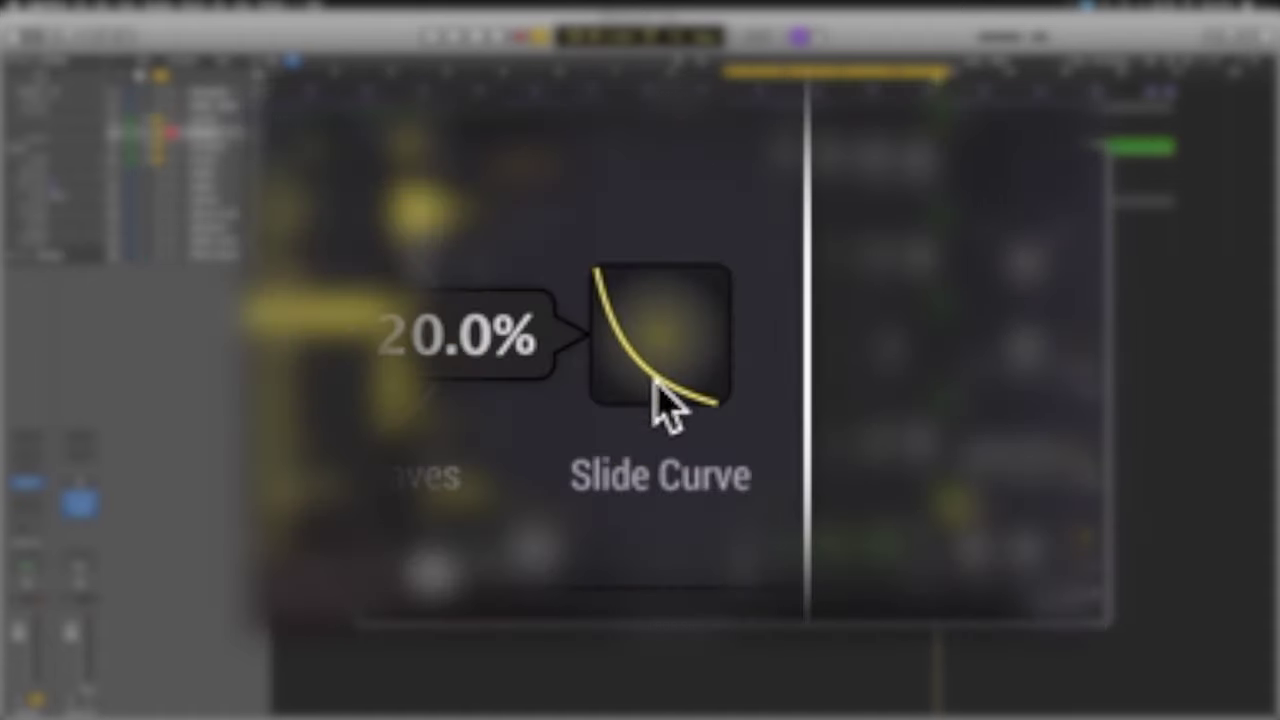
left_click_drag(660, 405, 714, 326)
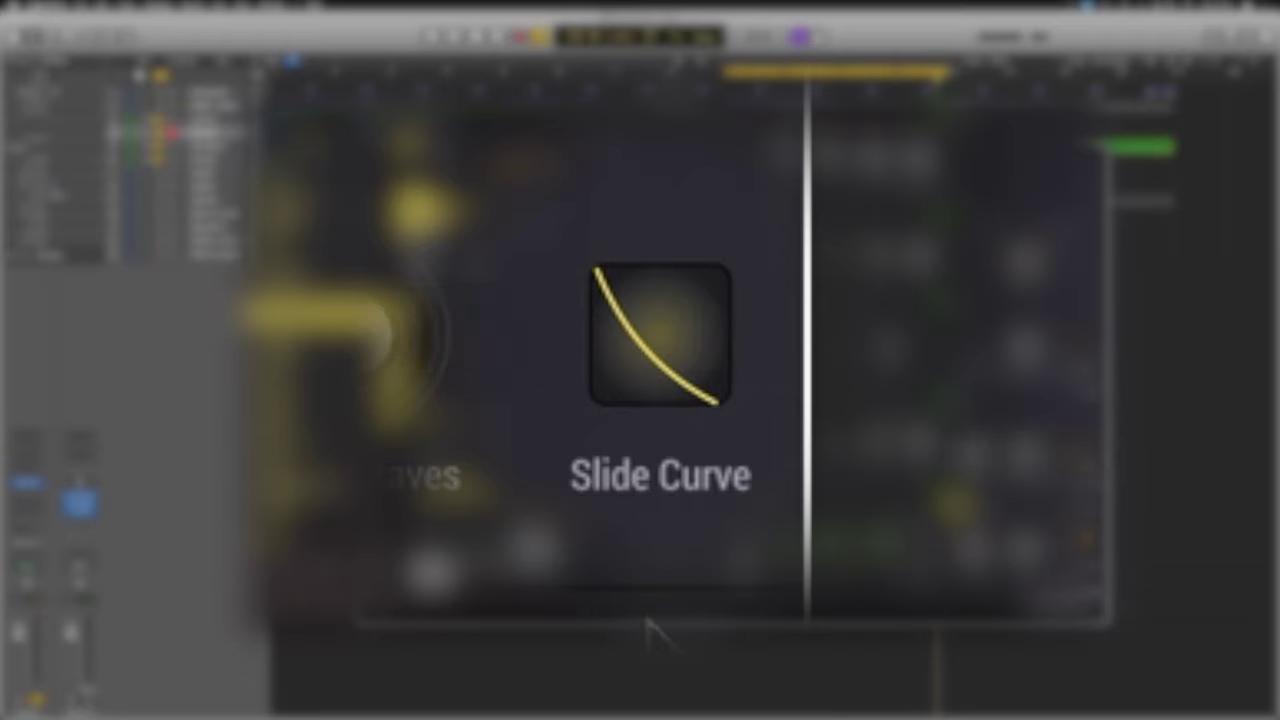
Switch on Sidechain ducking, keeping its Threshold and Release settings
mouse_move(703, 418)
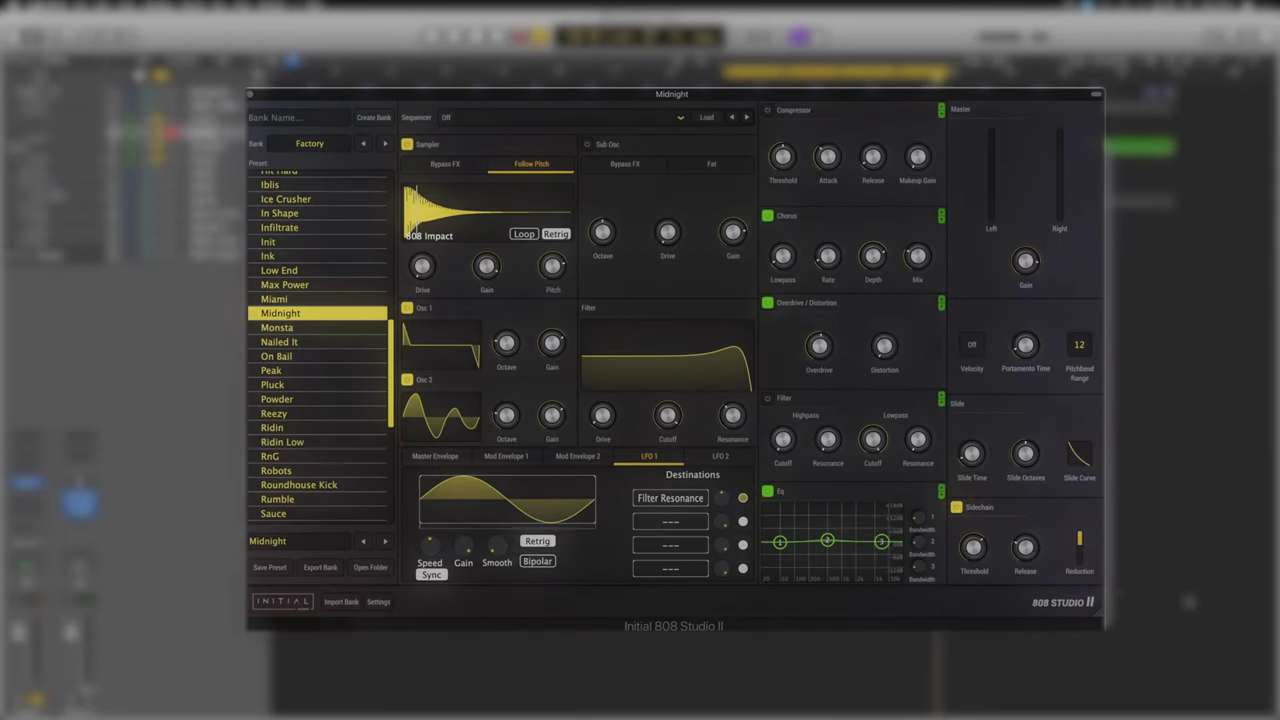
mouse_move(980, 530)
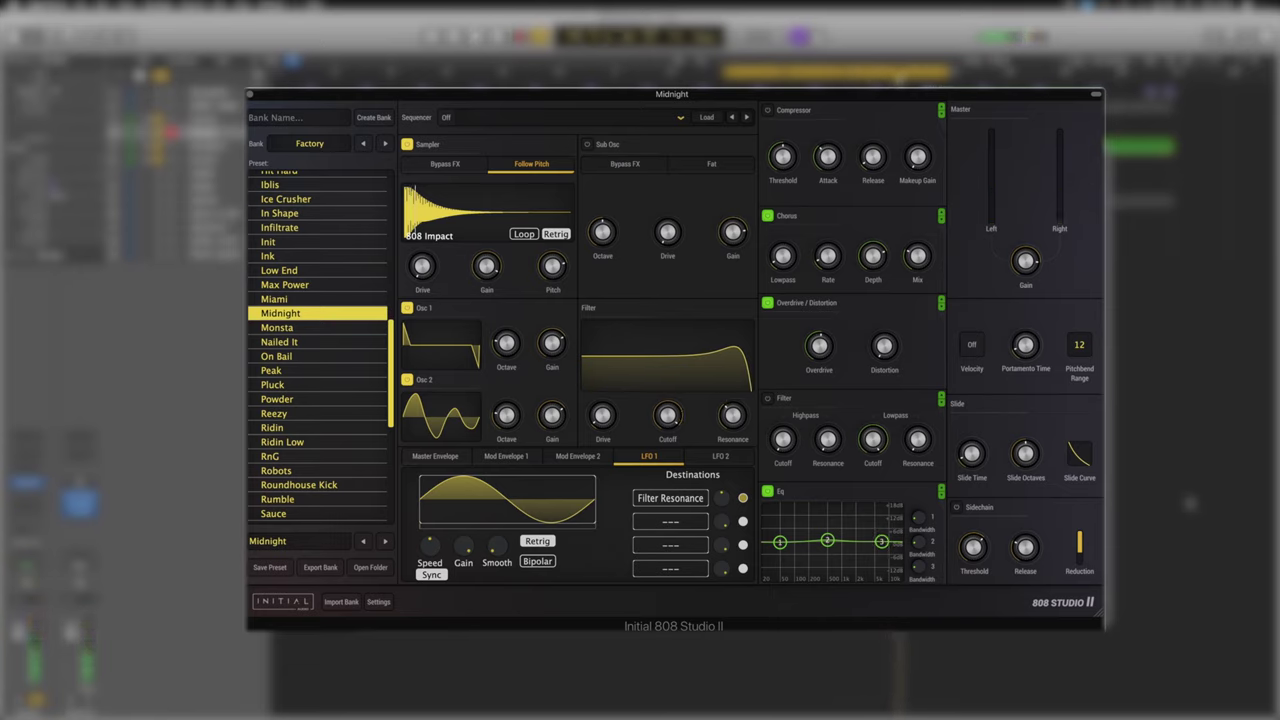
left_click(955, 508)
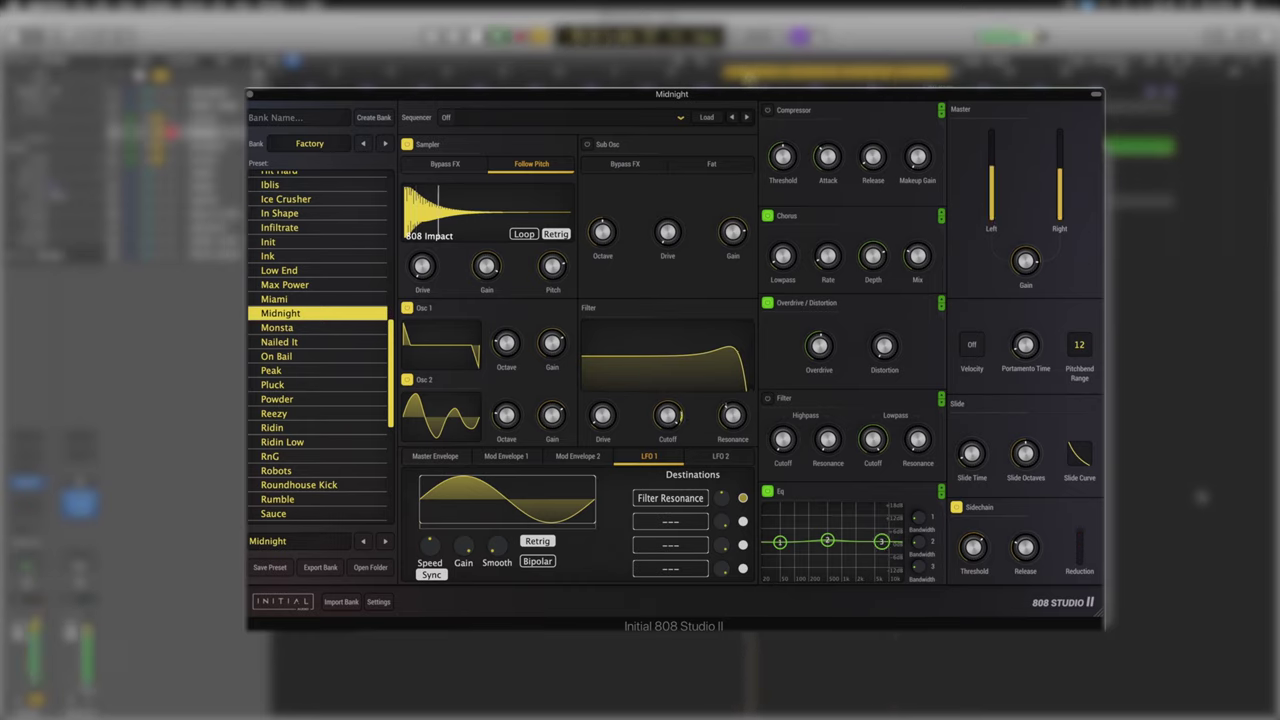